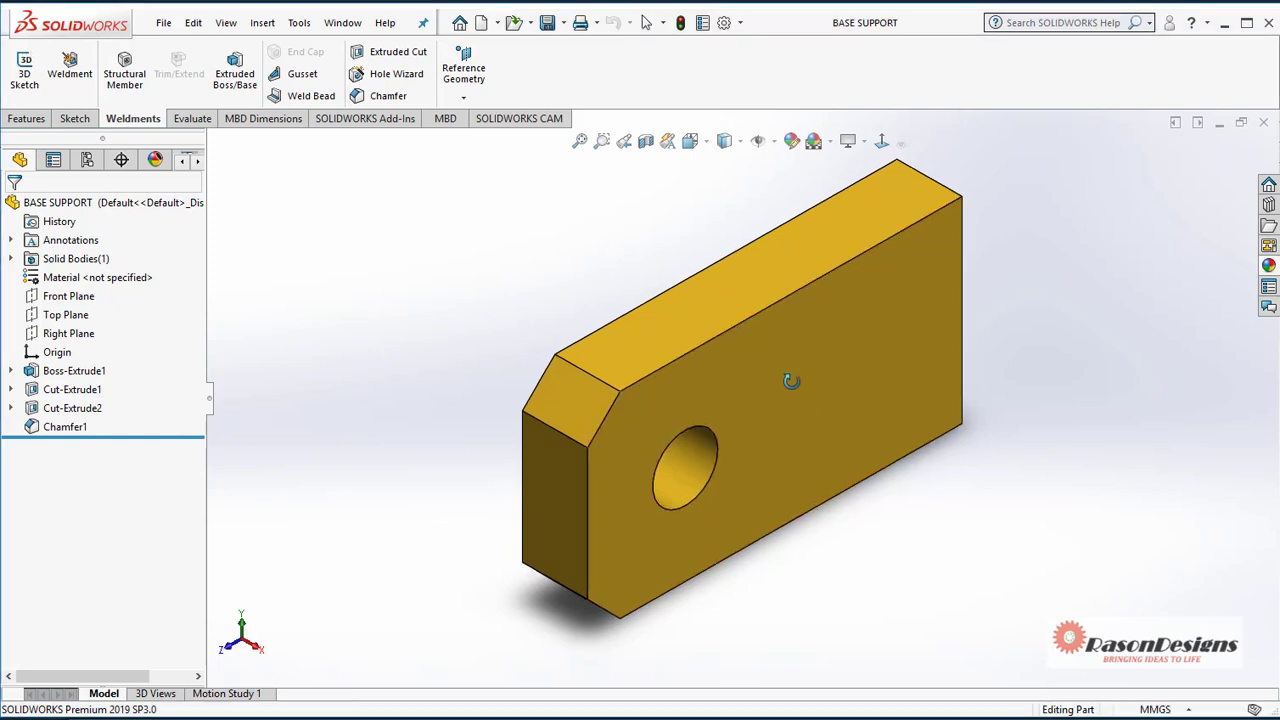
- Orbit the base support slightly and zoom in and out around its large side face, square upper corner and hole
mouse_move(791, 381)
mouse_down()
mouse_move(880, 380)
mouse_move(745, 378)
mouse_move(769, 254)
mouse_move(760, 386)
mouse_move(792, 362)
mouse_up()
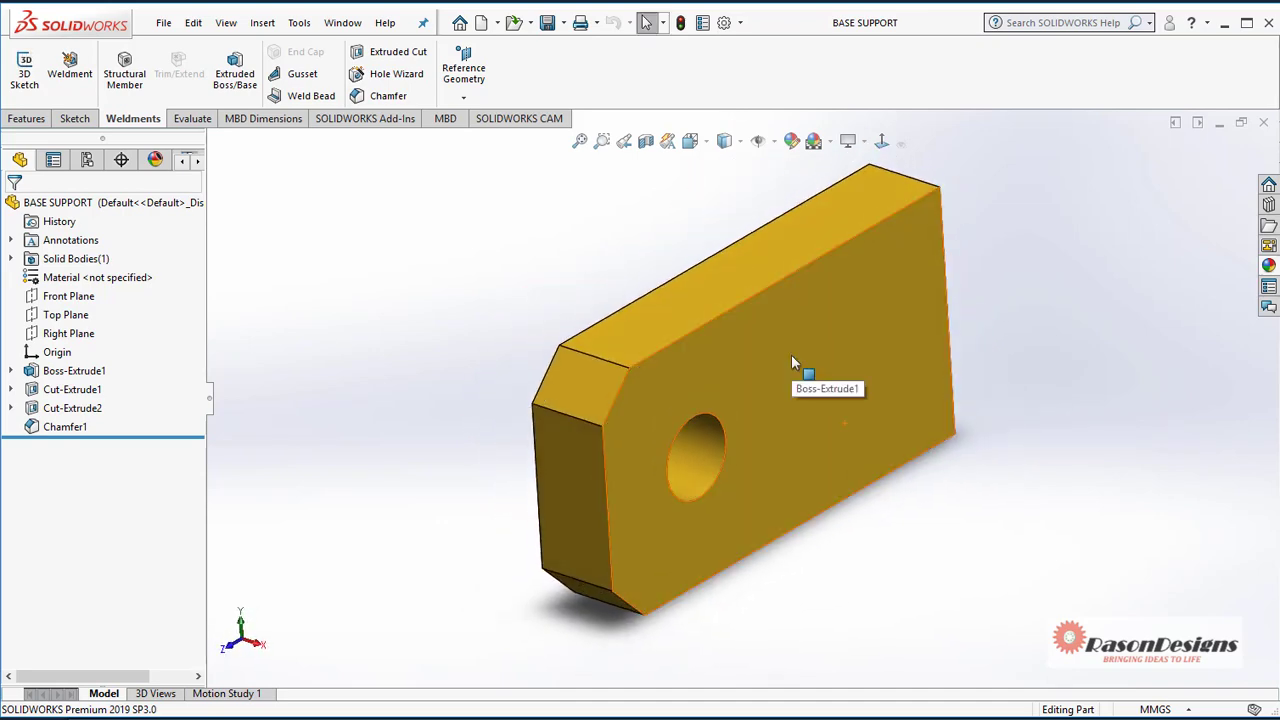
scroll(765, 355, up, 5)
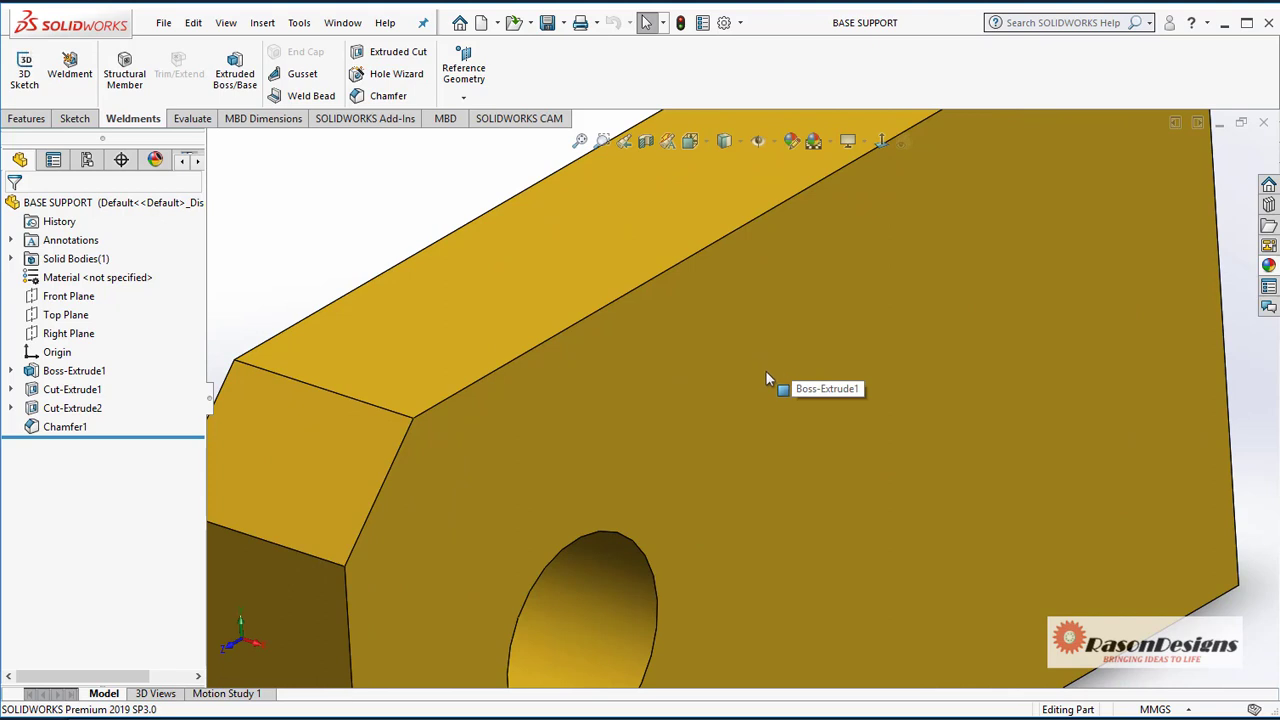
scroll(765, 378, down, 1)
scroll(764, 398, down, 5)
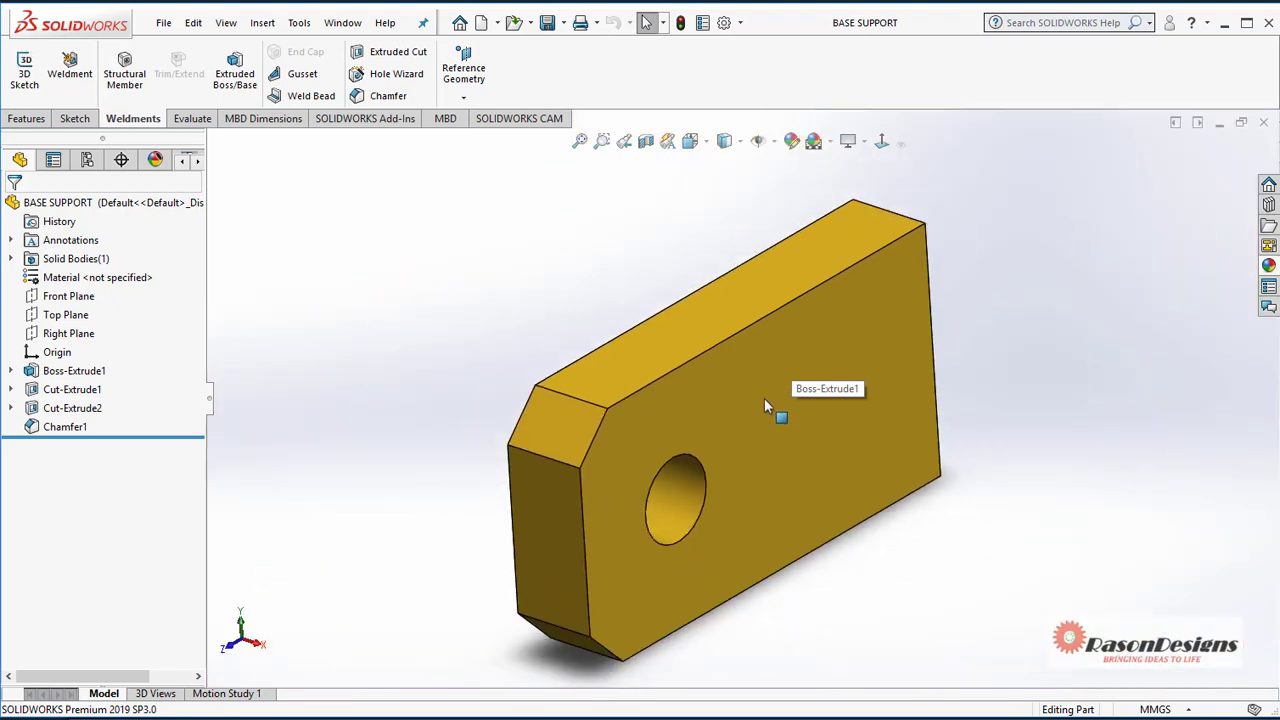
scroll(764, 398, down, 2)
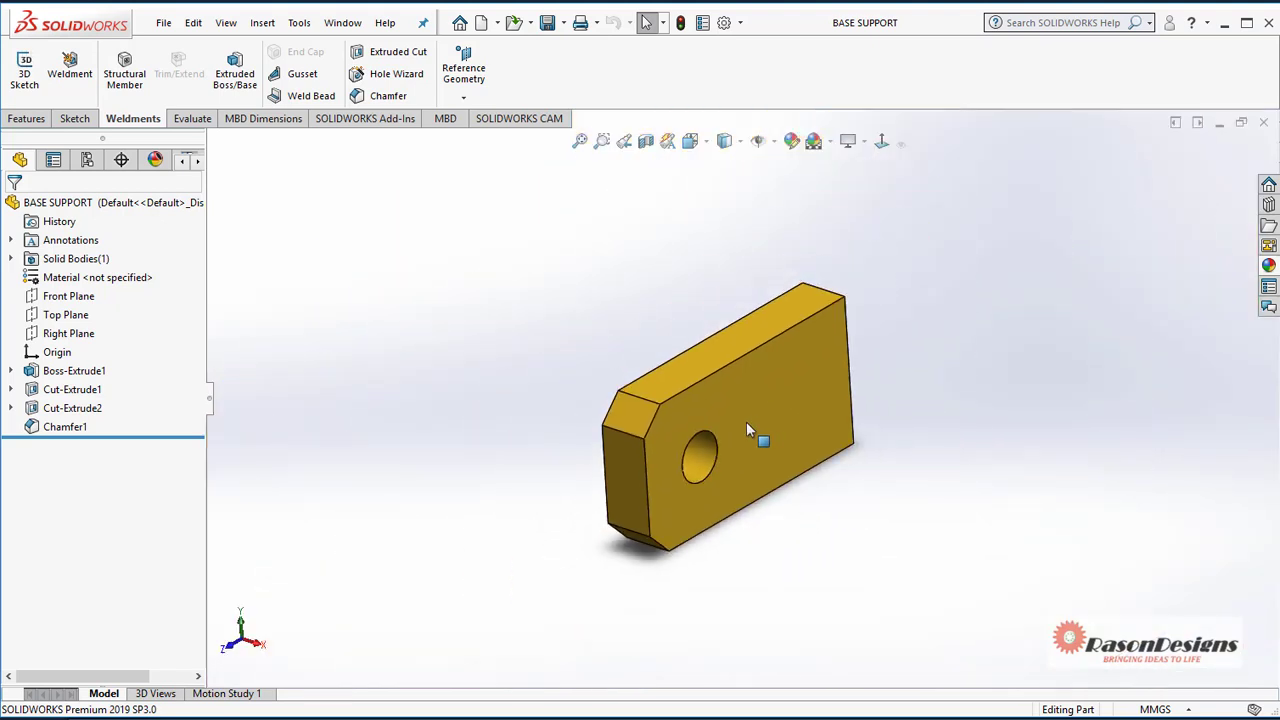
scroll(750, 420, up, 3)
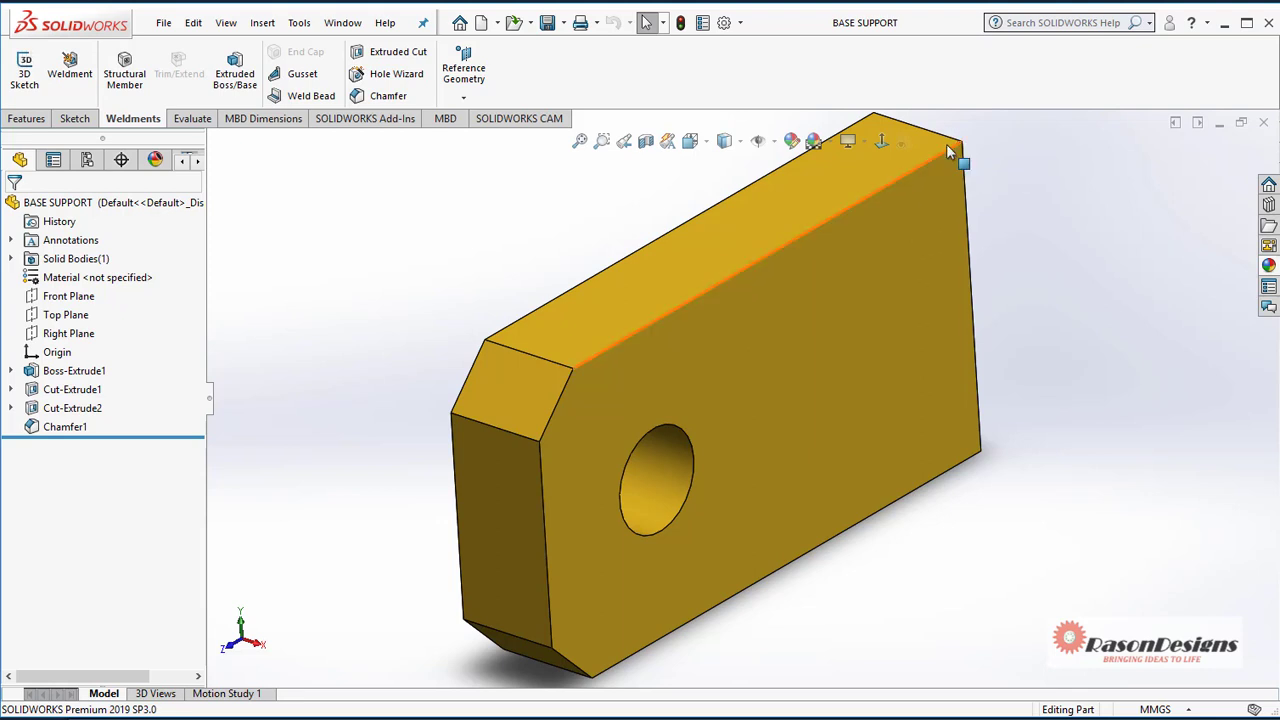
scroll(940, 172, down, 5)
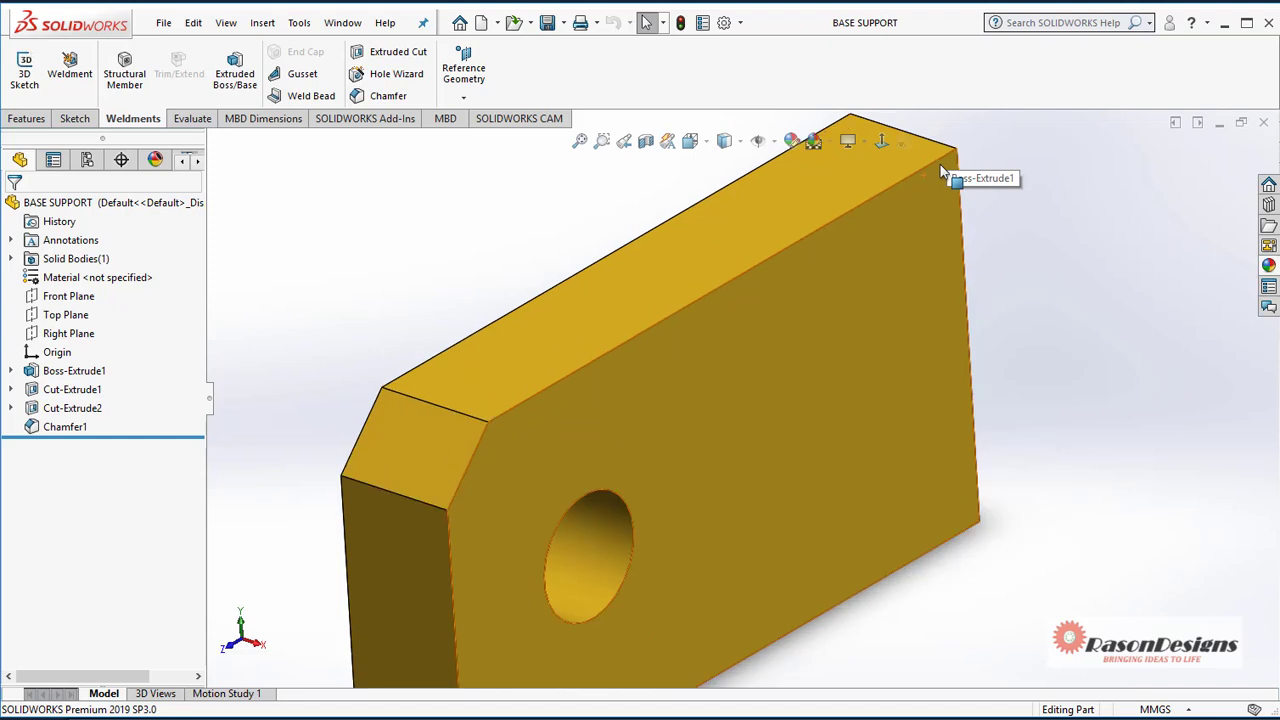
scroll(855, 259, down, 2)
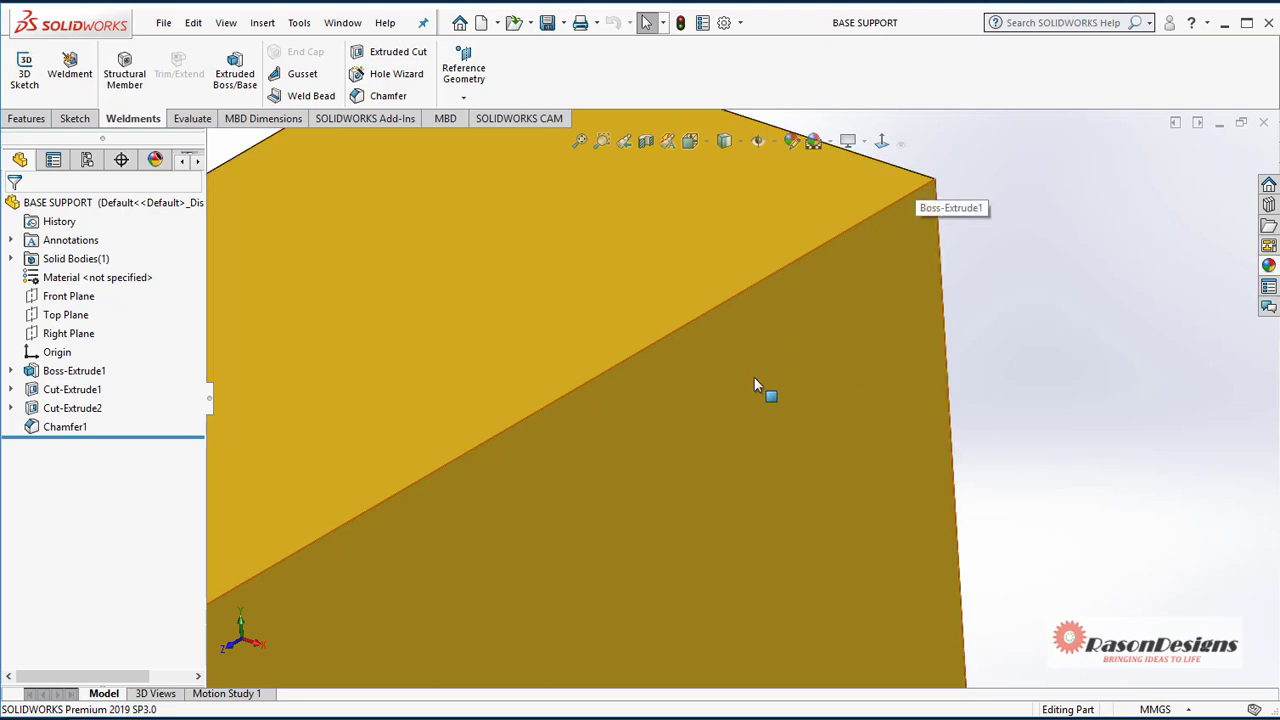
scroll(754, 373, up, 3)
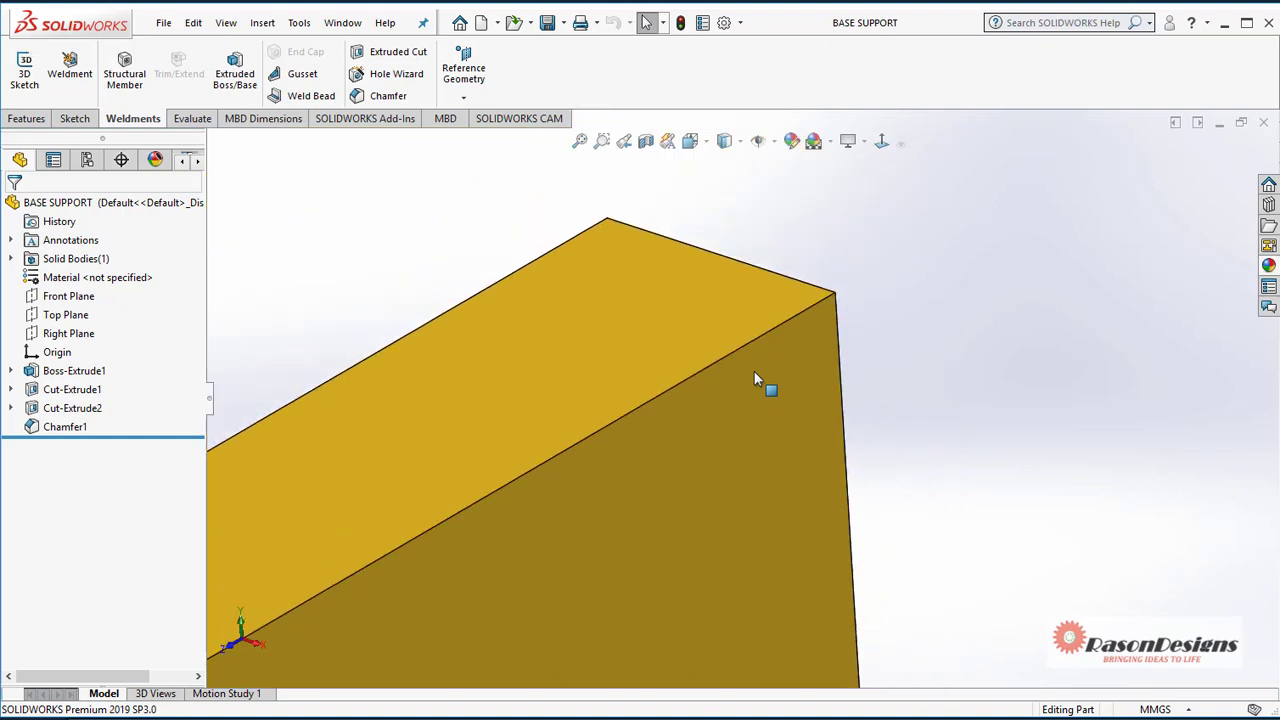
scroll(746, 428, up, 6)
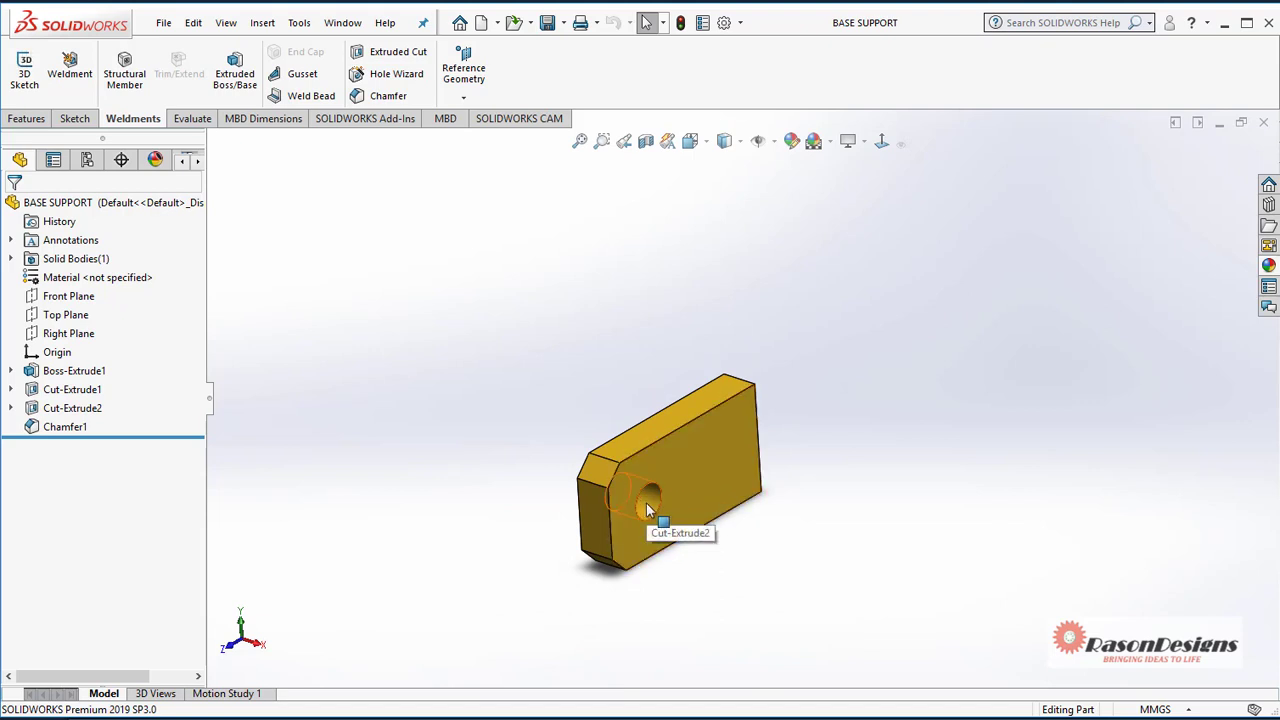
scroll(646, 502, down, 10)
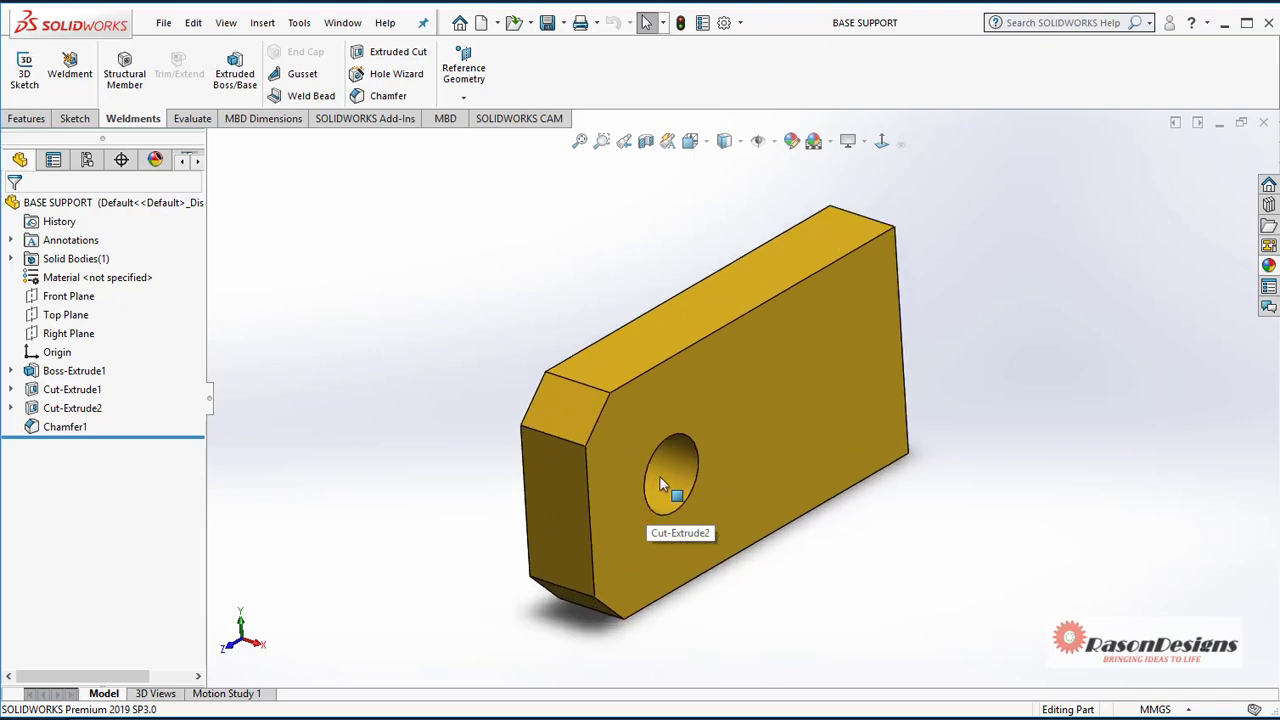
scroll(695, 448, up, 5)
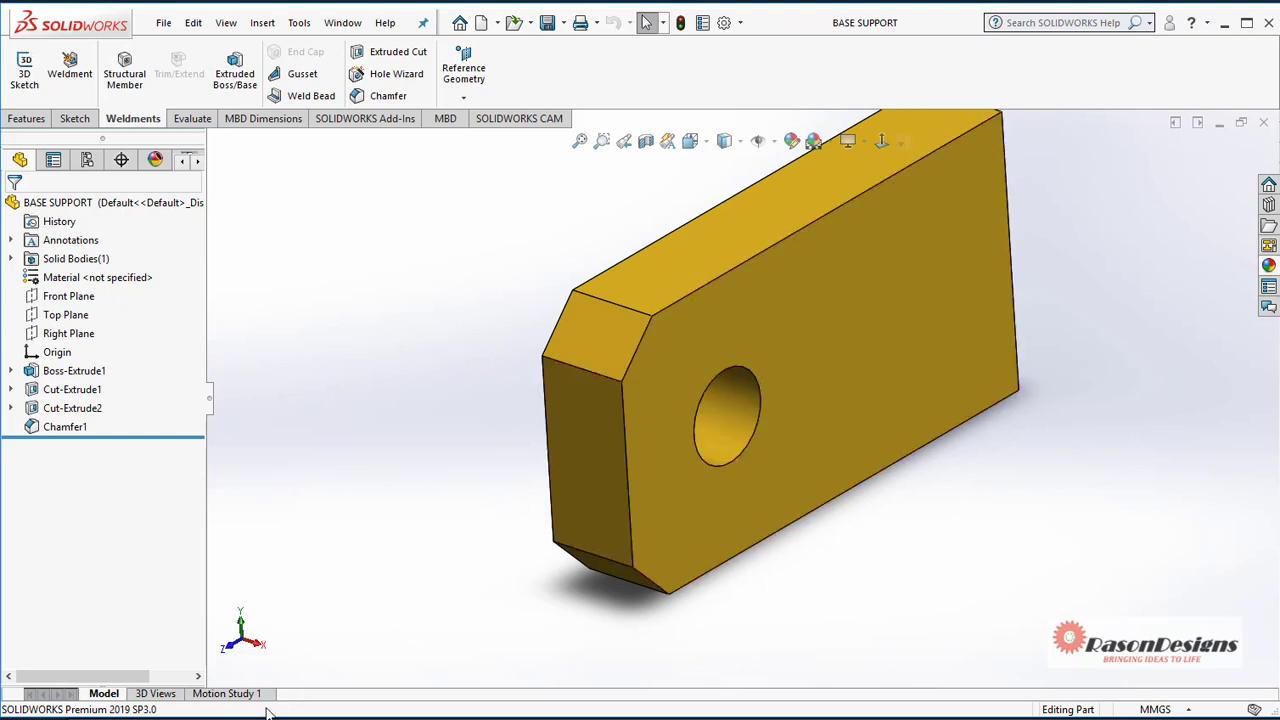
- Orient the part to the standard Right view and to the Front view
click(253, 647)
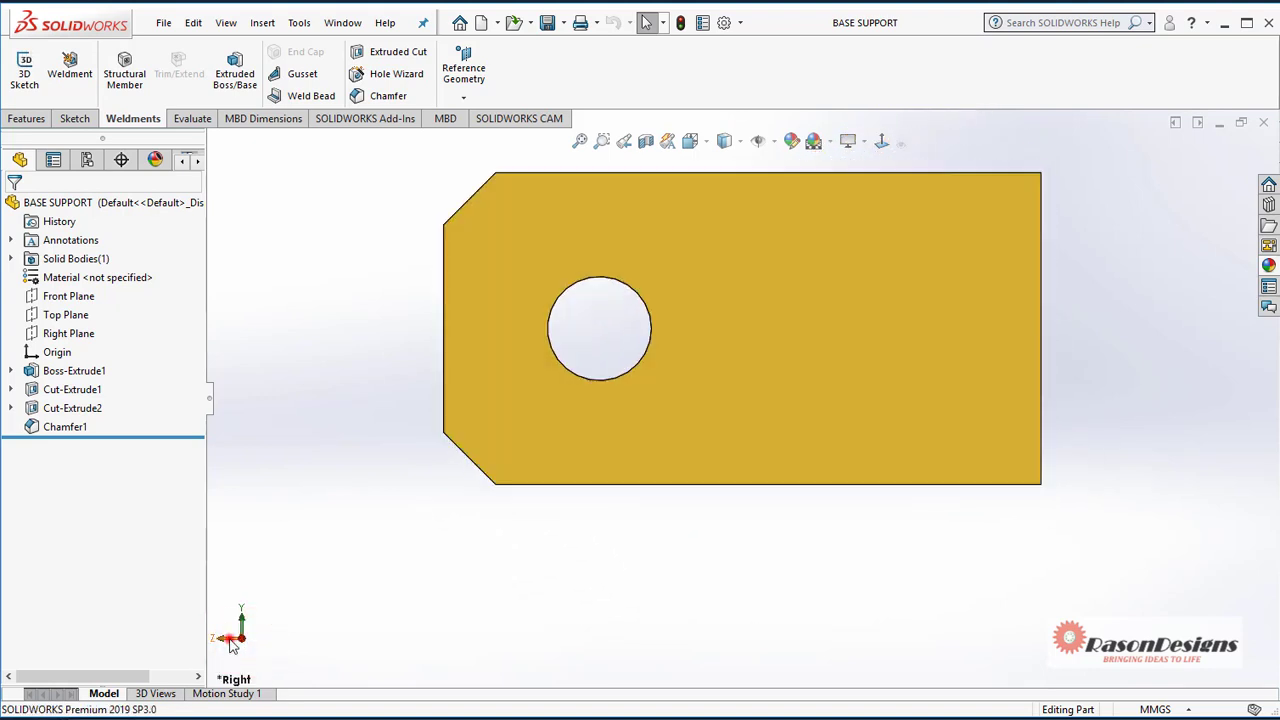
click(224, 638)
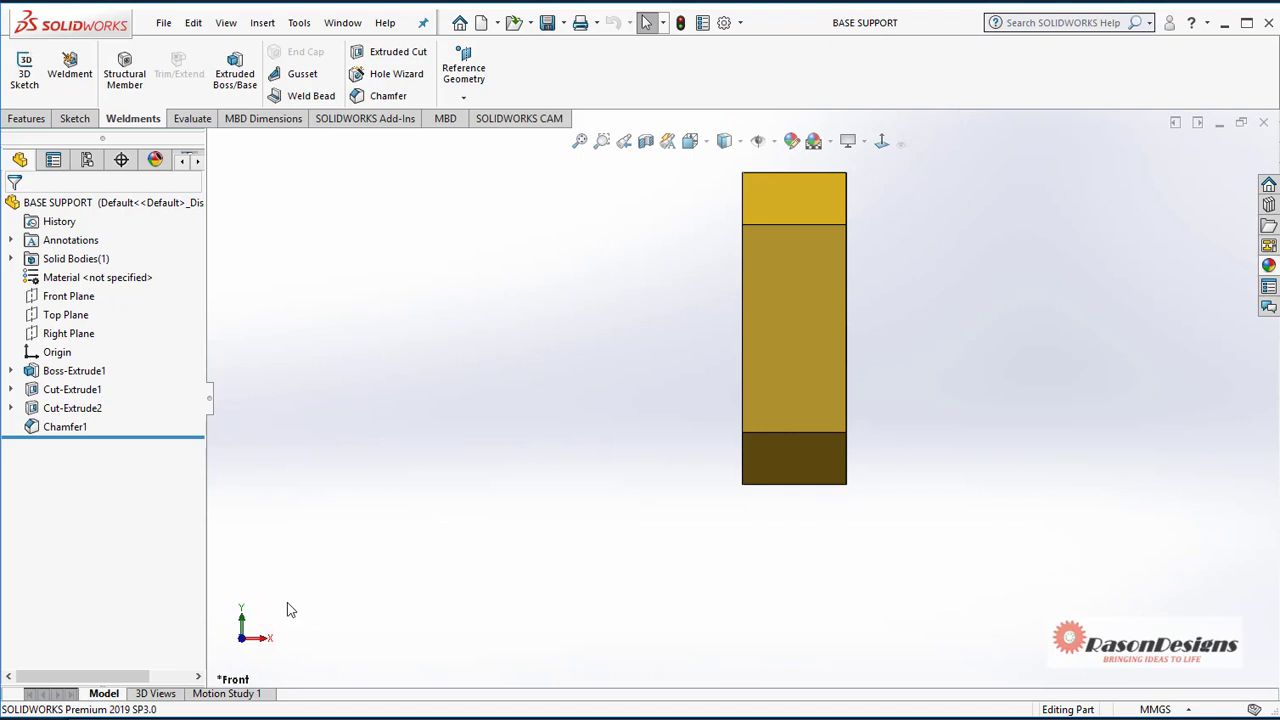
- Rotate the view from Front in fixed increments to both sides and downward to show the part's opposite side and top
key(Left)
key(Left)
key(Left)
key(Left)
key(Left)
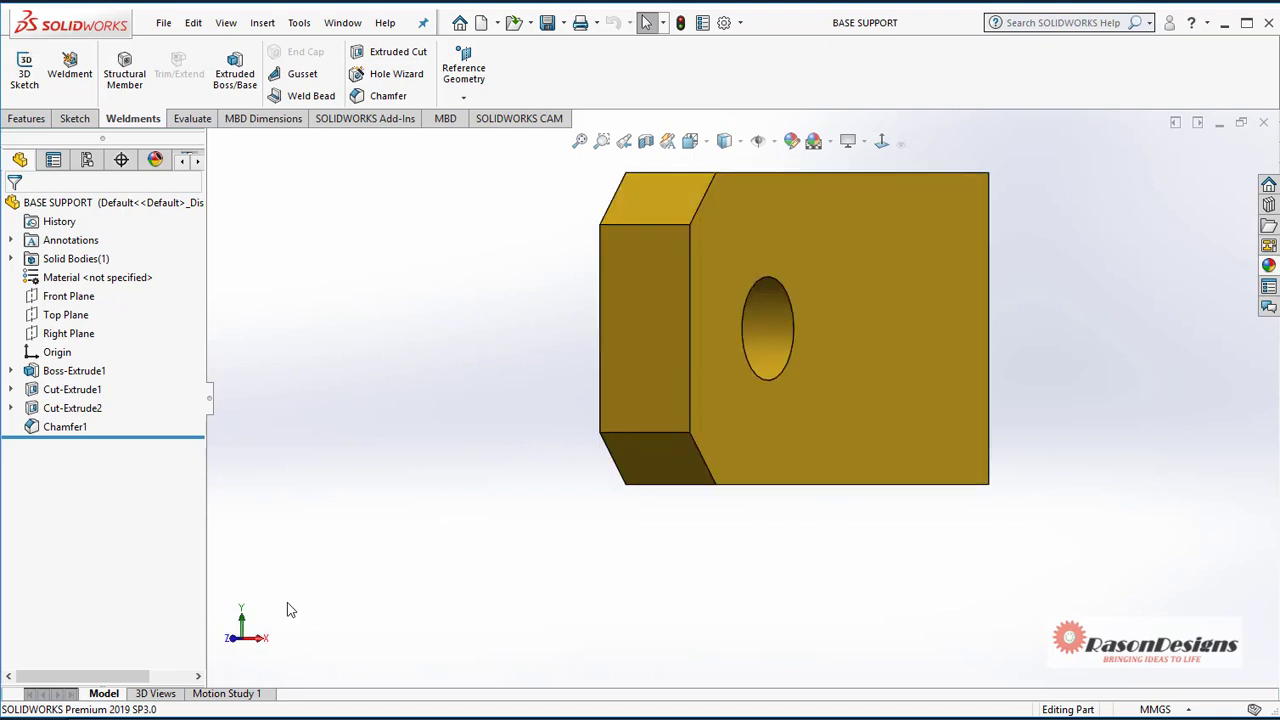
key(Right)
key(Right)
key(Right)
key(Right)
key(Right)
key(Right)
key(Right)
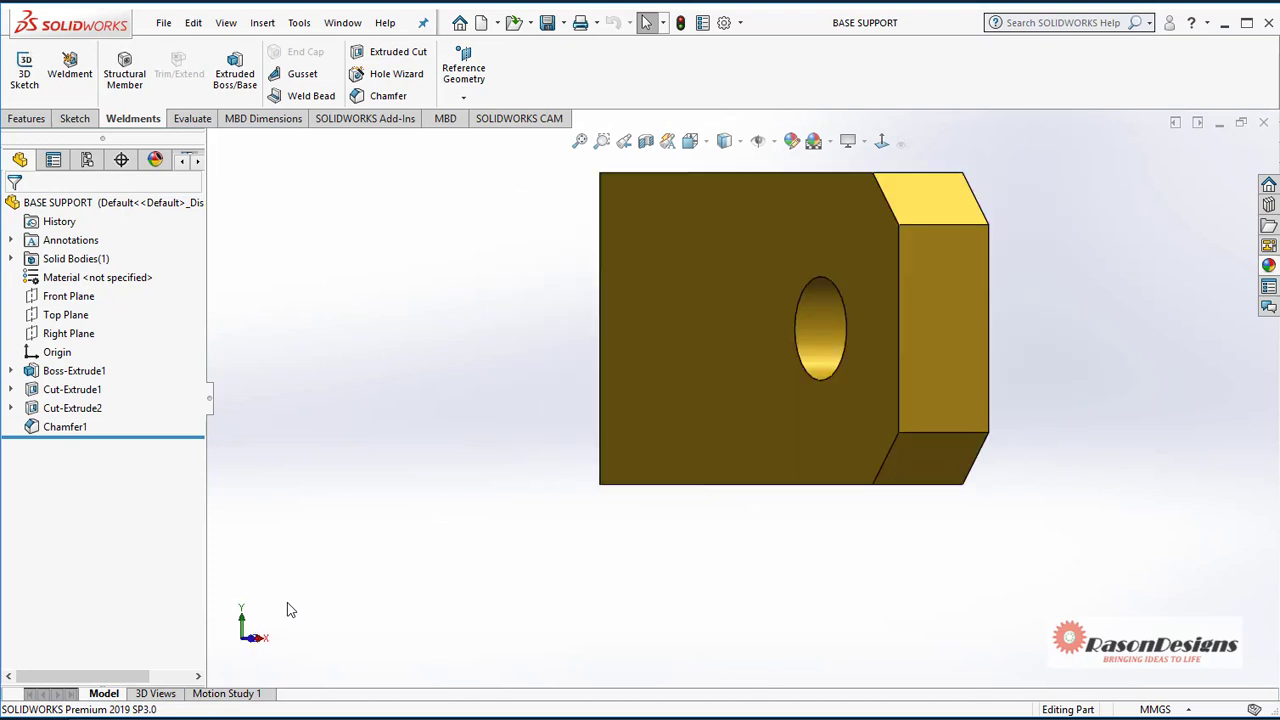
key(Down)
key(Down)
key(Down)
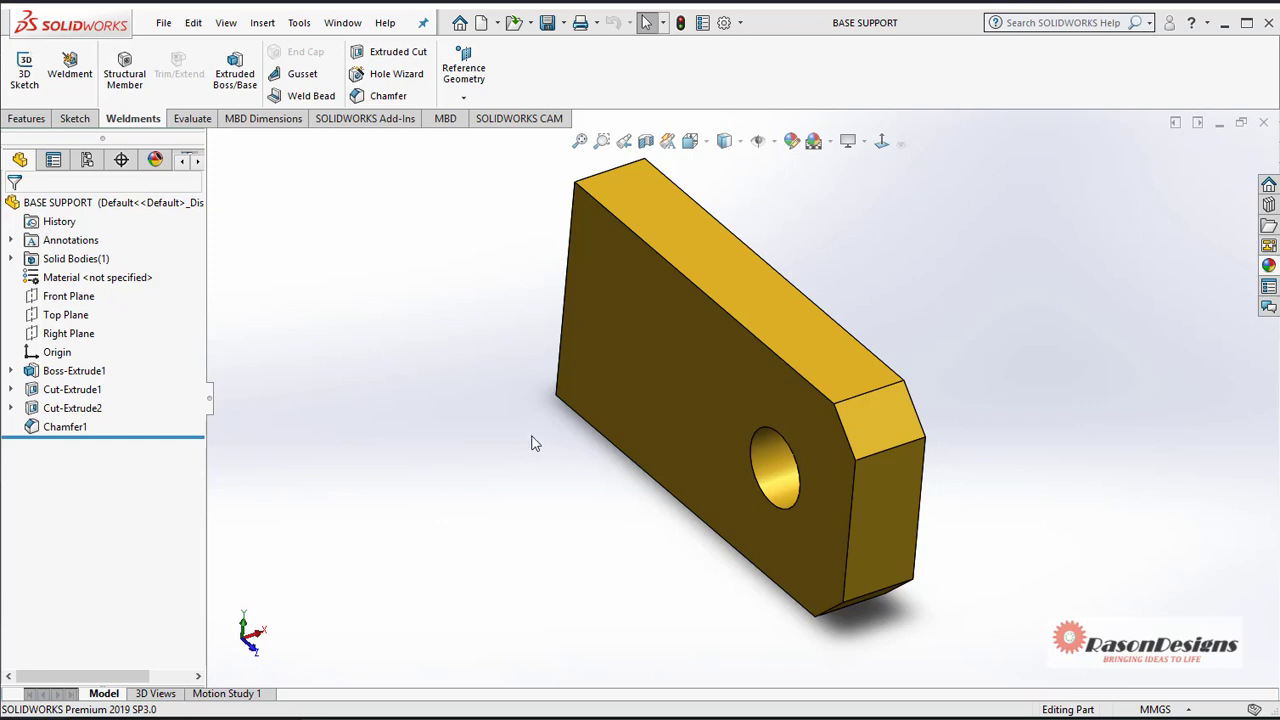
- Zoom until the part leaves the graphics area and fit the whole part back into view
scroll(533, 441, down, 2)
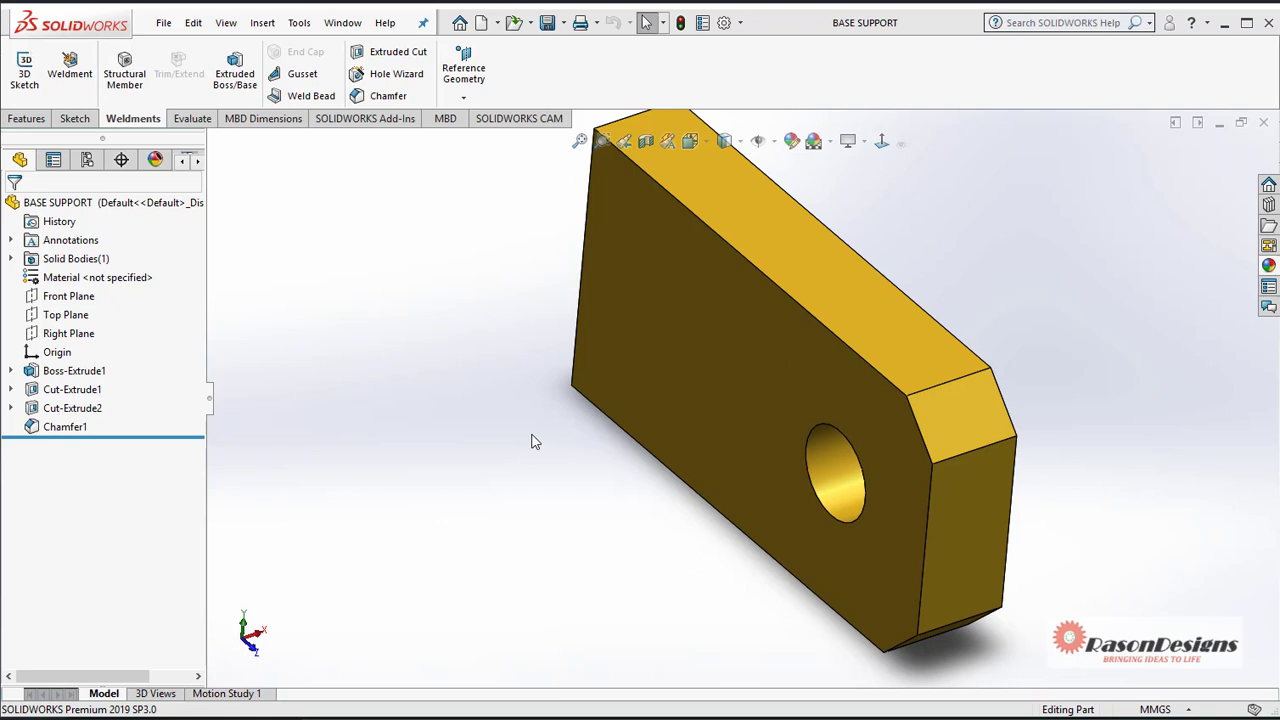
scroll(533, 441, down, 6)
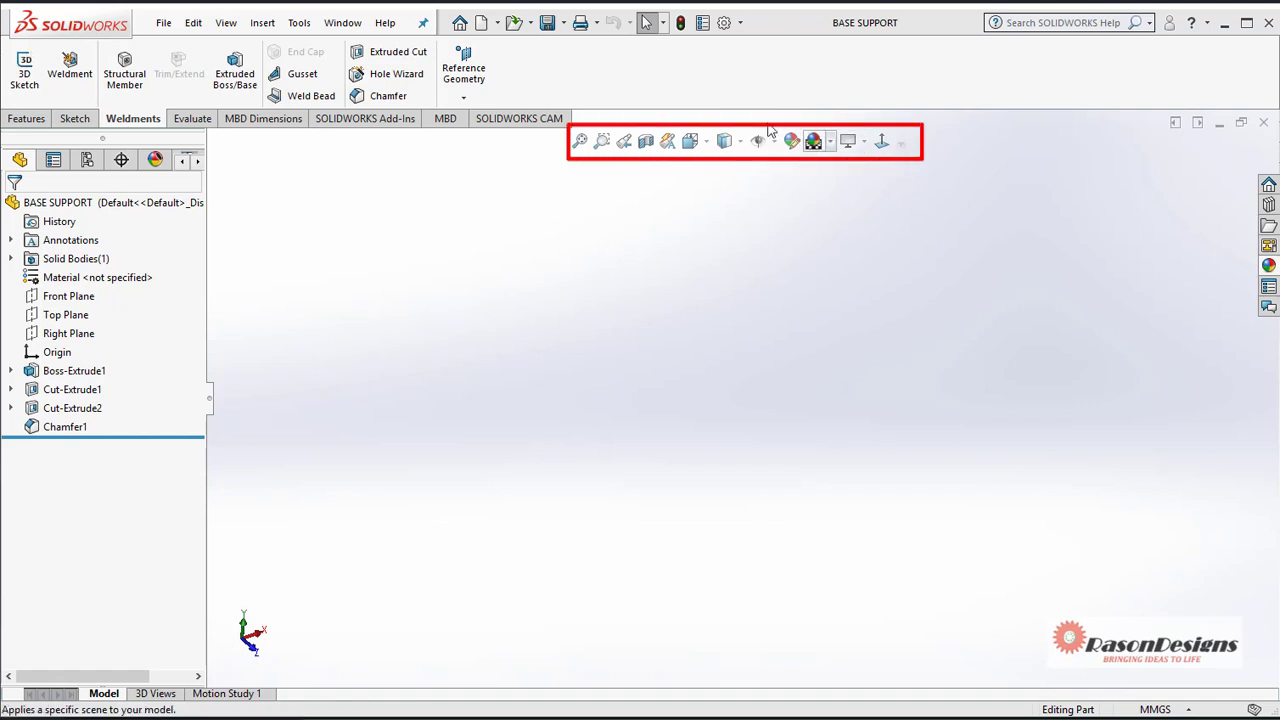
click(580, 142)
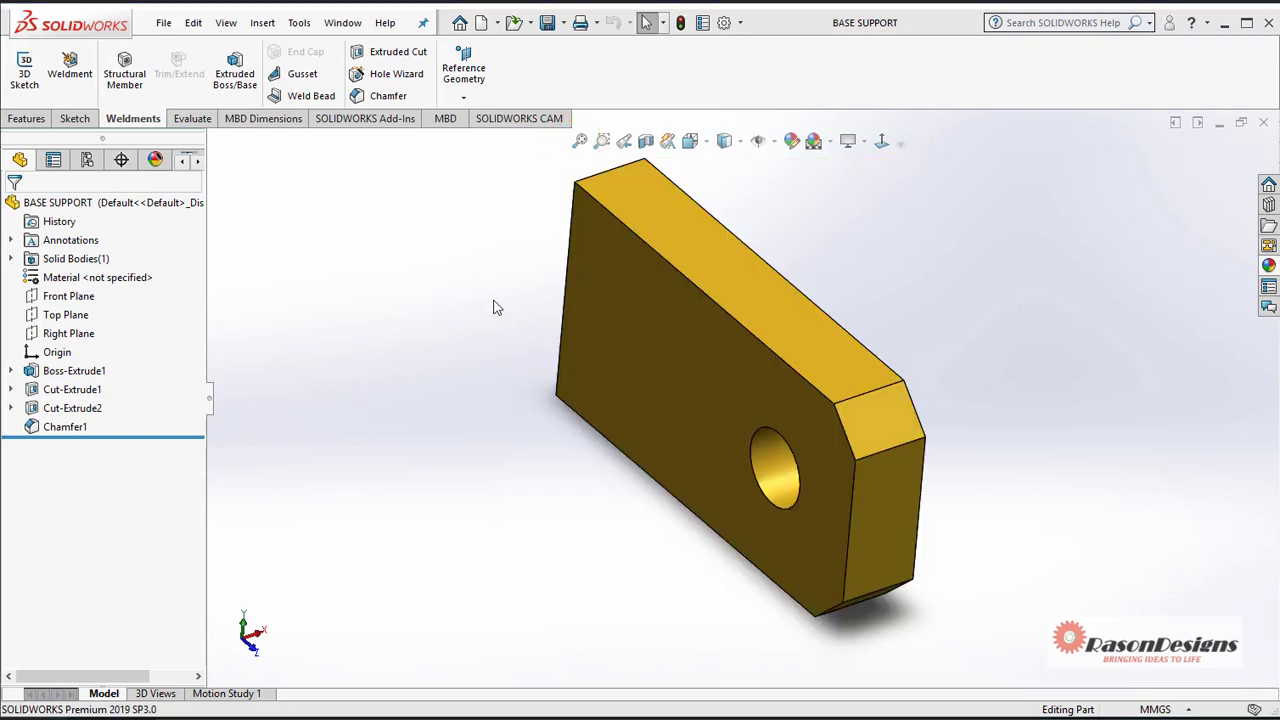
- Use Zoom to Area on the chamfered end with the hole and, after refitting, on the upper corner of the square end
click(602, 142)
drag(708, 402, 850, 550)
key(f)
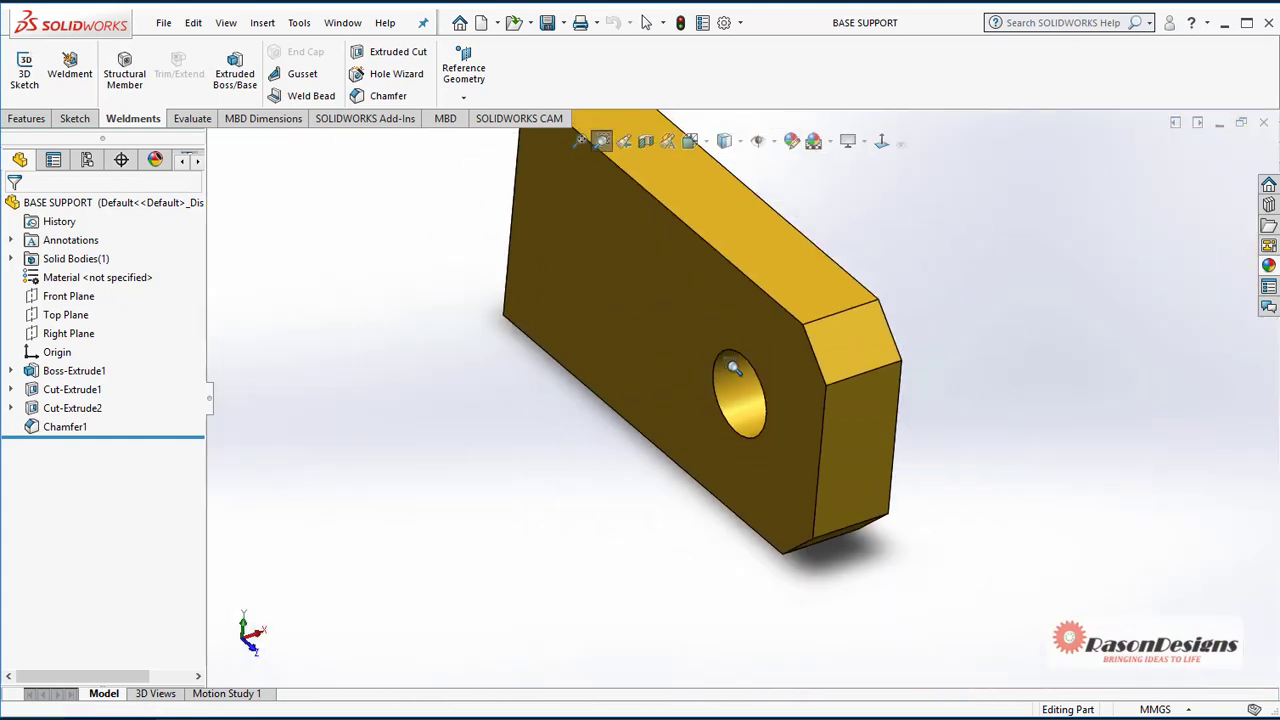
drag(576, 167, 633, 212)
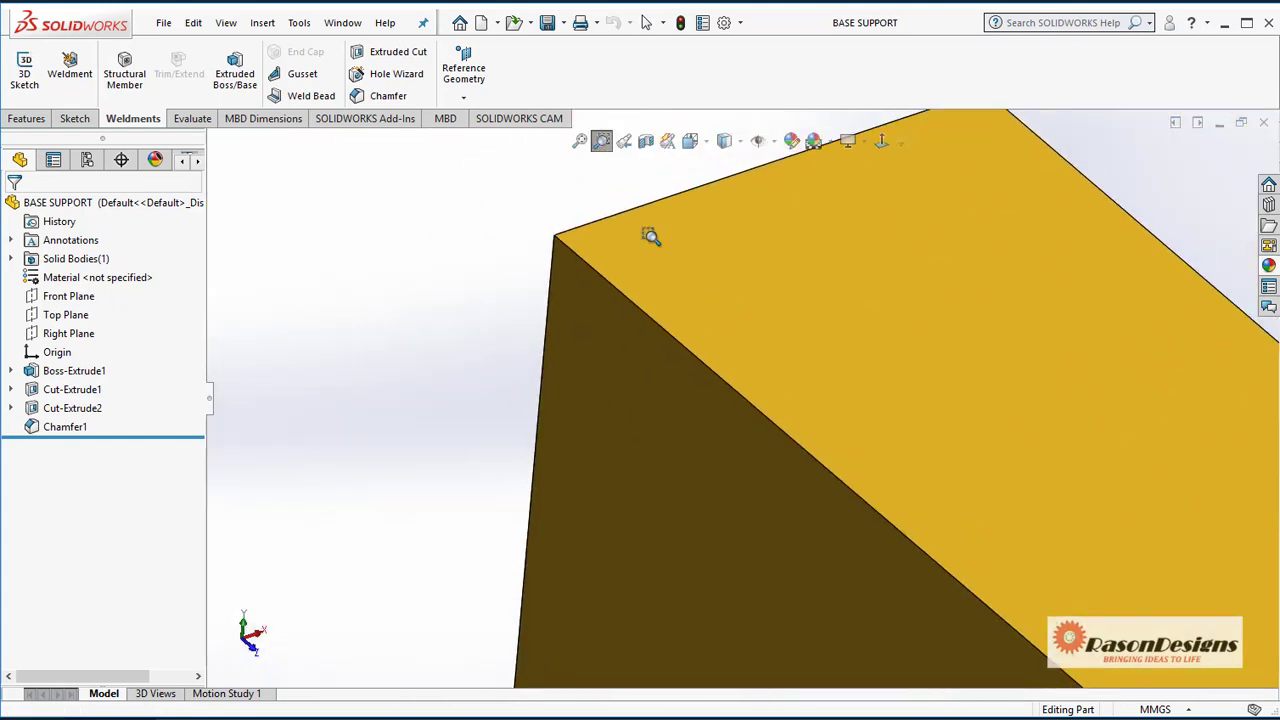
key(Escape)
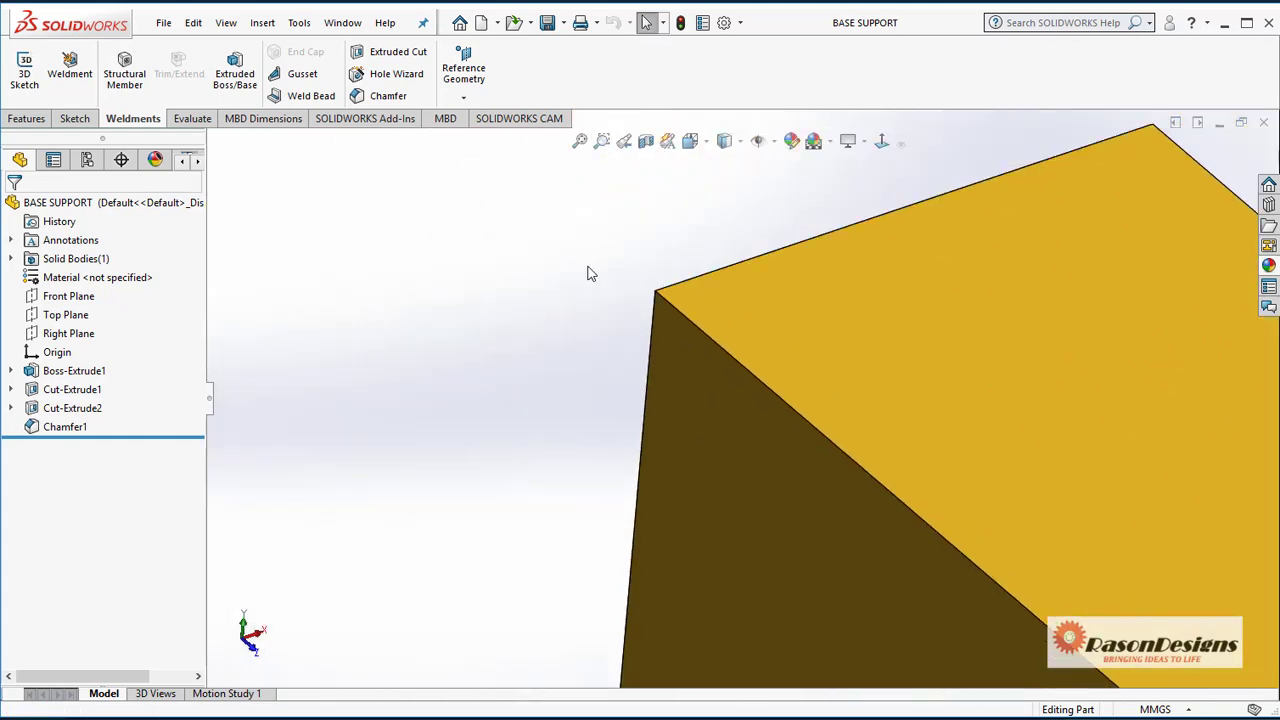
- Step back through the previous views of the part
click(624, 143)
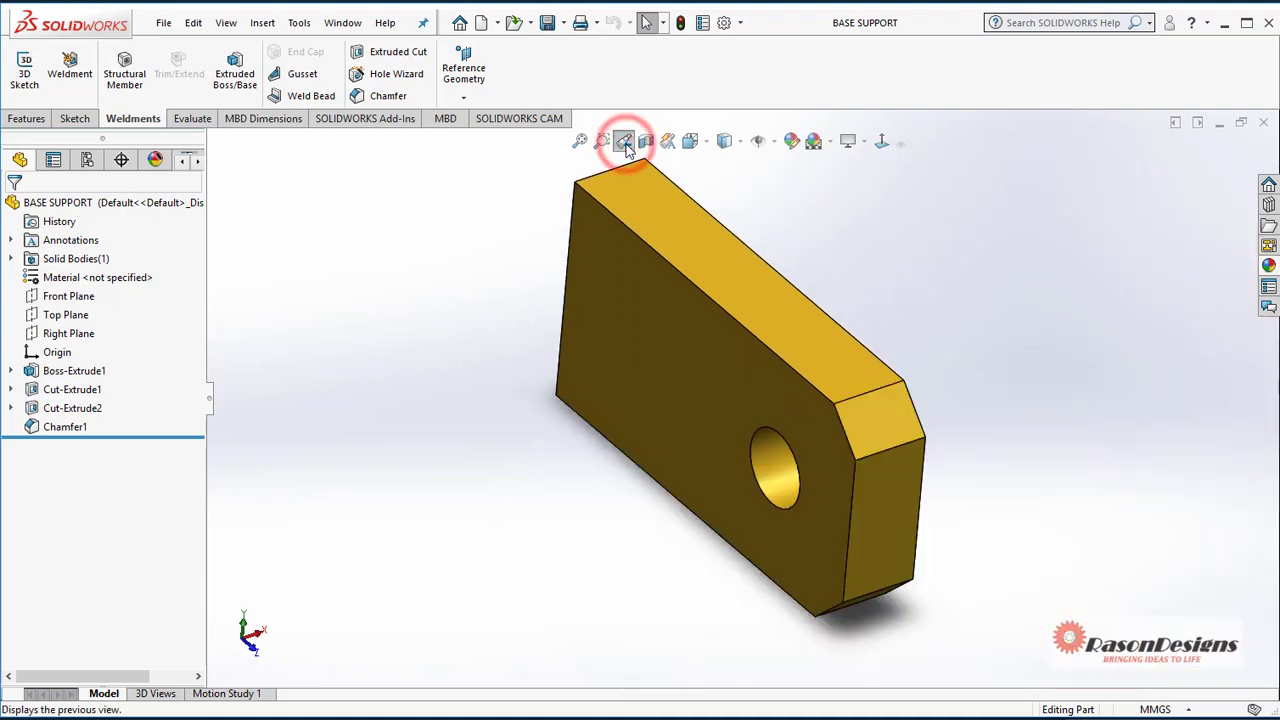
click(624, 143)
click(624, 143)
click(624, 143)
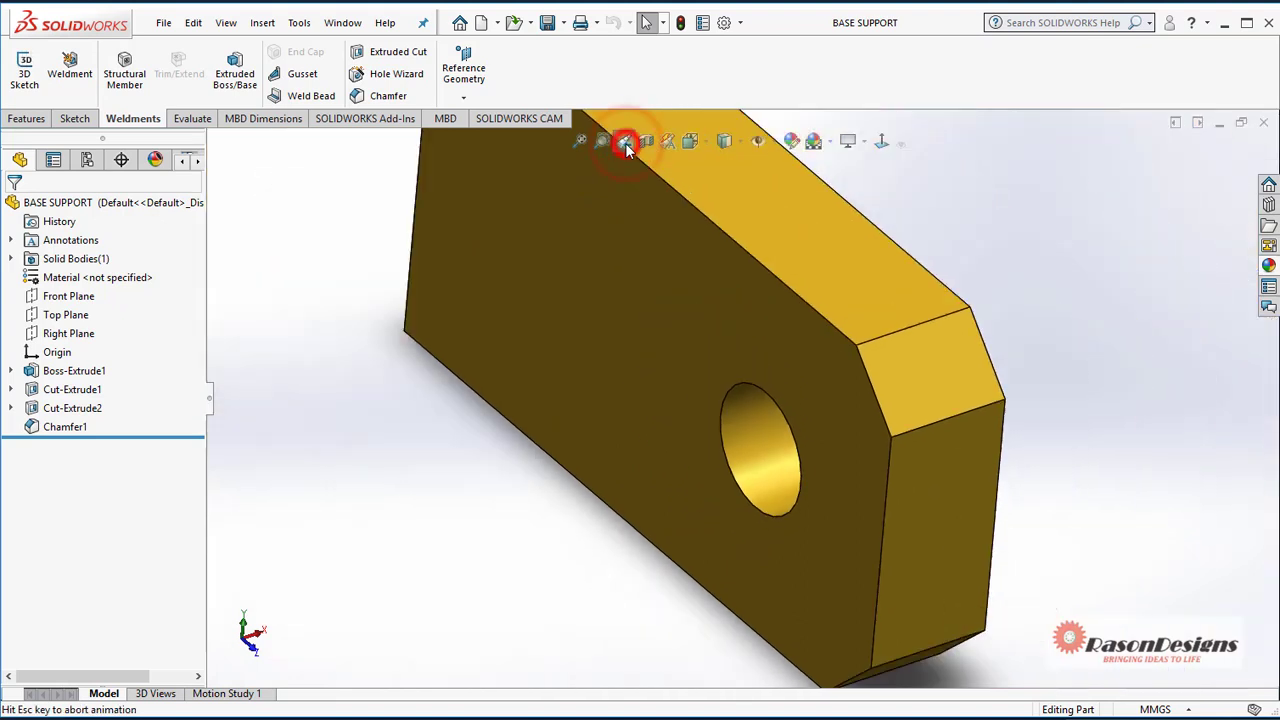
- Pan the part slightly within the graphics area and return to the Select mode
right_click(922, 310)
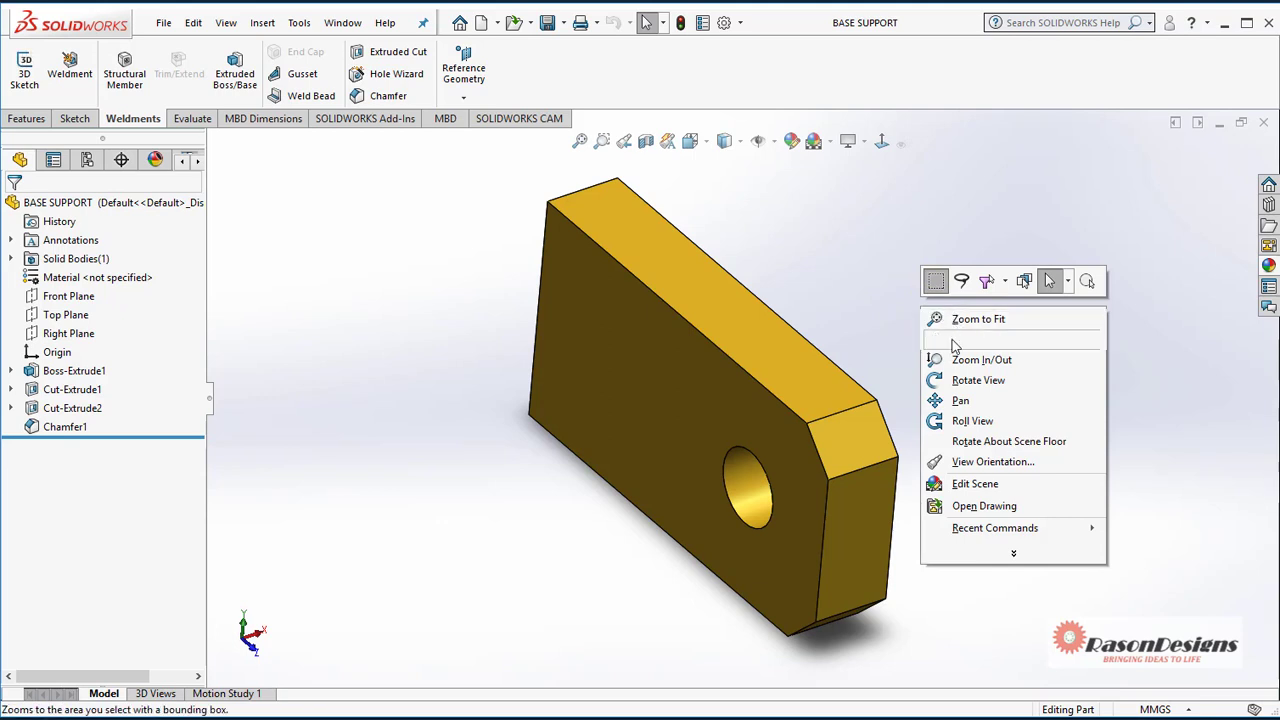
click(962, 400)
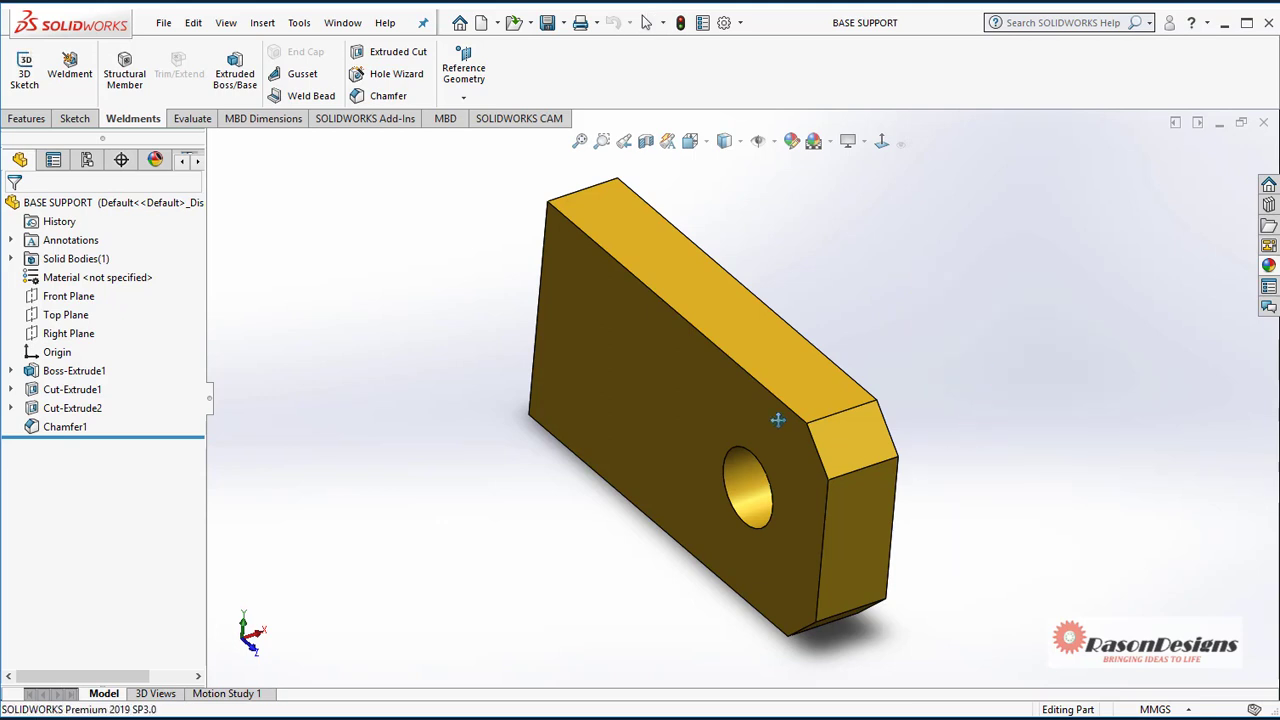
drag(778, 420, 809, 417)
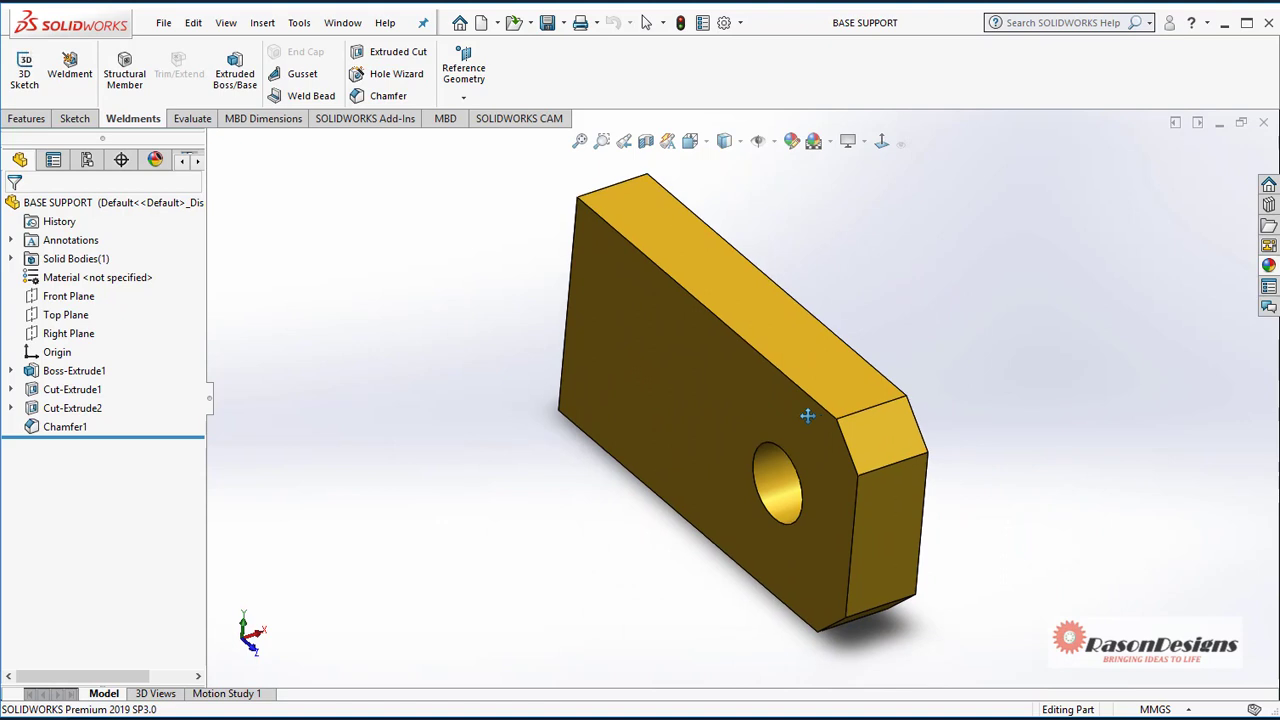
key(Escape)
mouse_move(952, 375)
ctrl+middle_down()
mouse_move(787, 381)
mouse_move(1022, 386)
mouse_move(946, 386)
ctrl+middle_up()
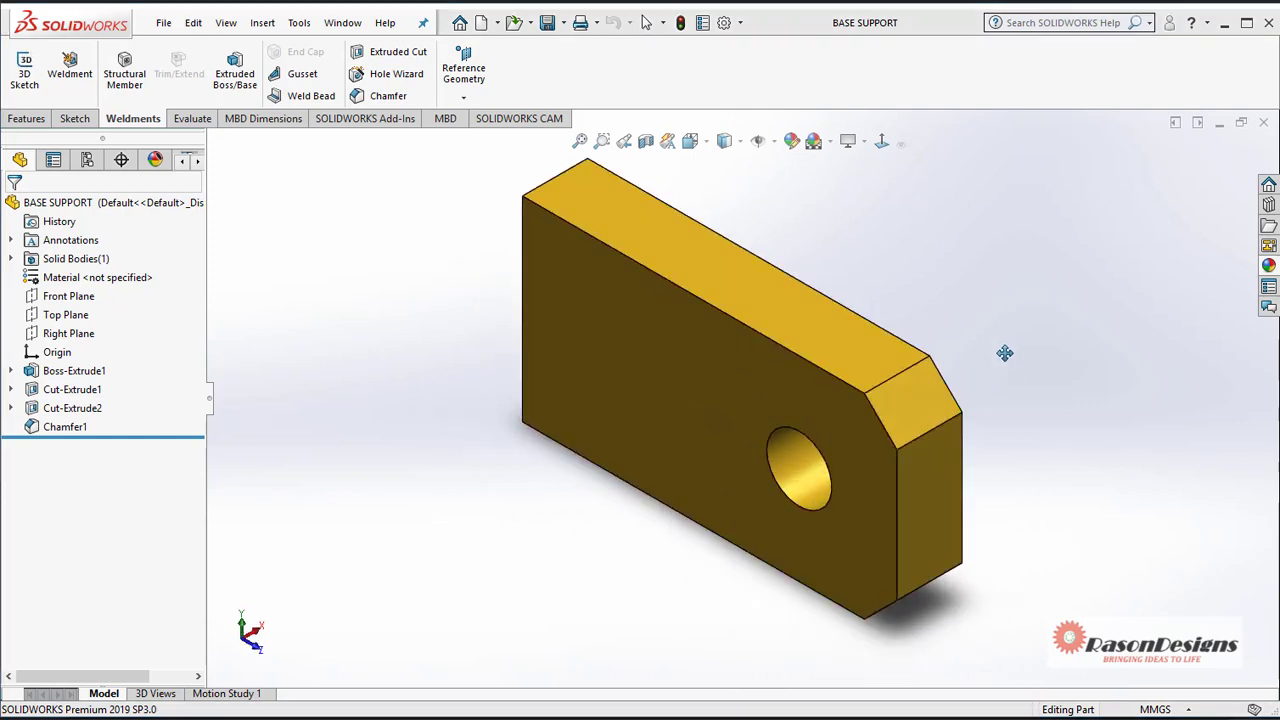
right_click(1004, 352)
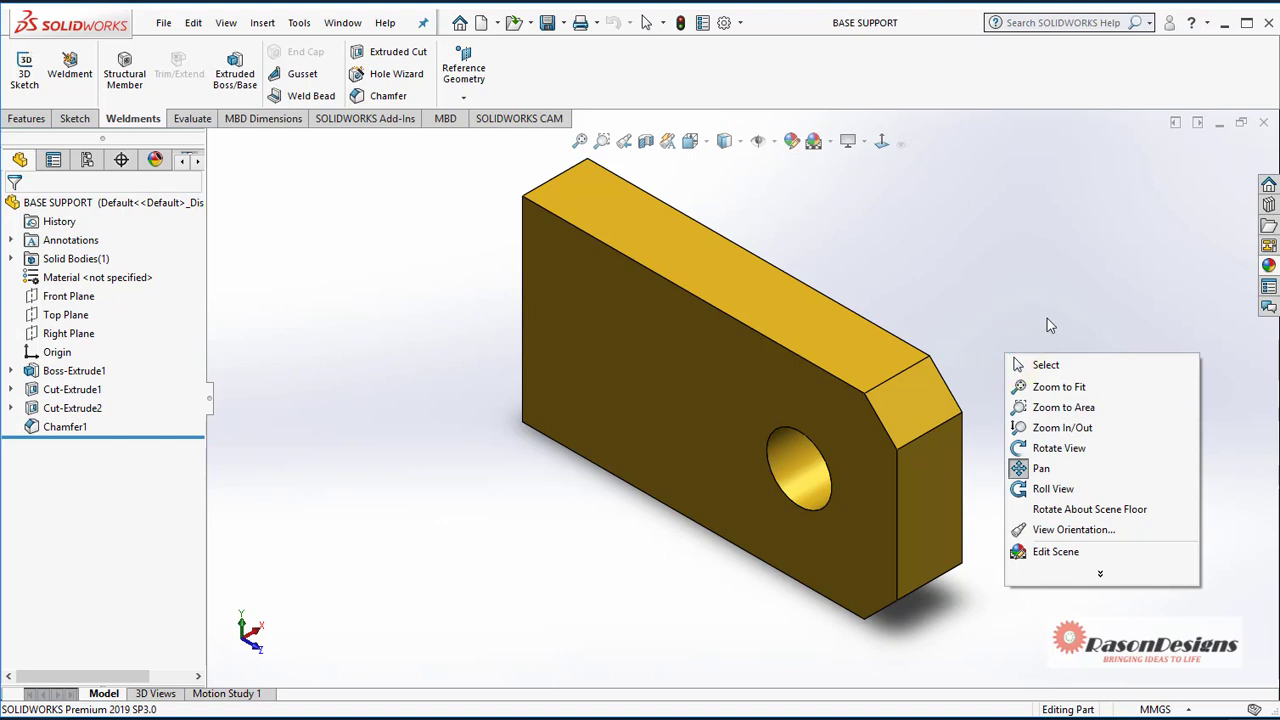
click(1047, 366)
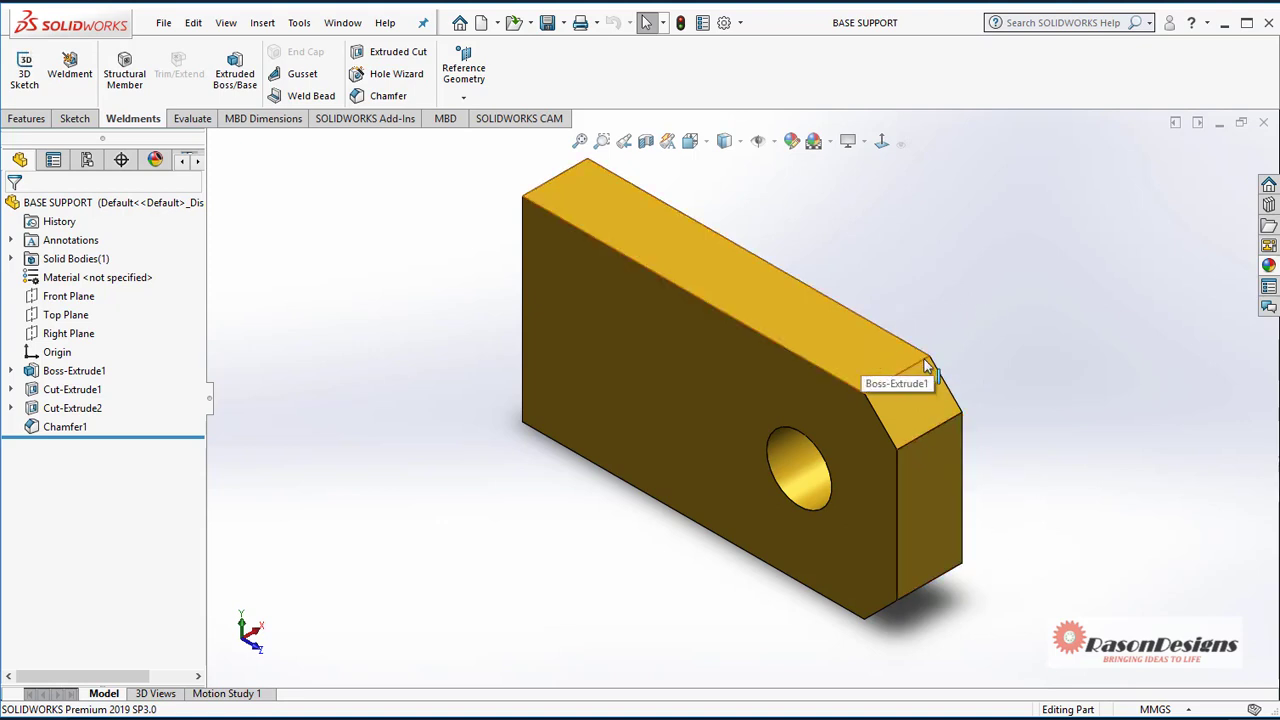
- Rotate the part back and forth about the outer vertical edge of its chamfered end
click(965, 456)
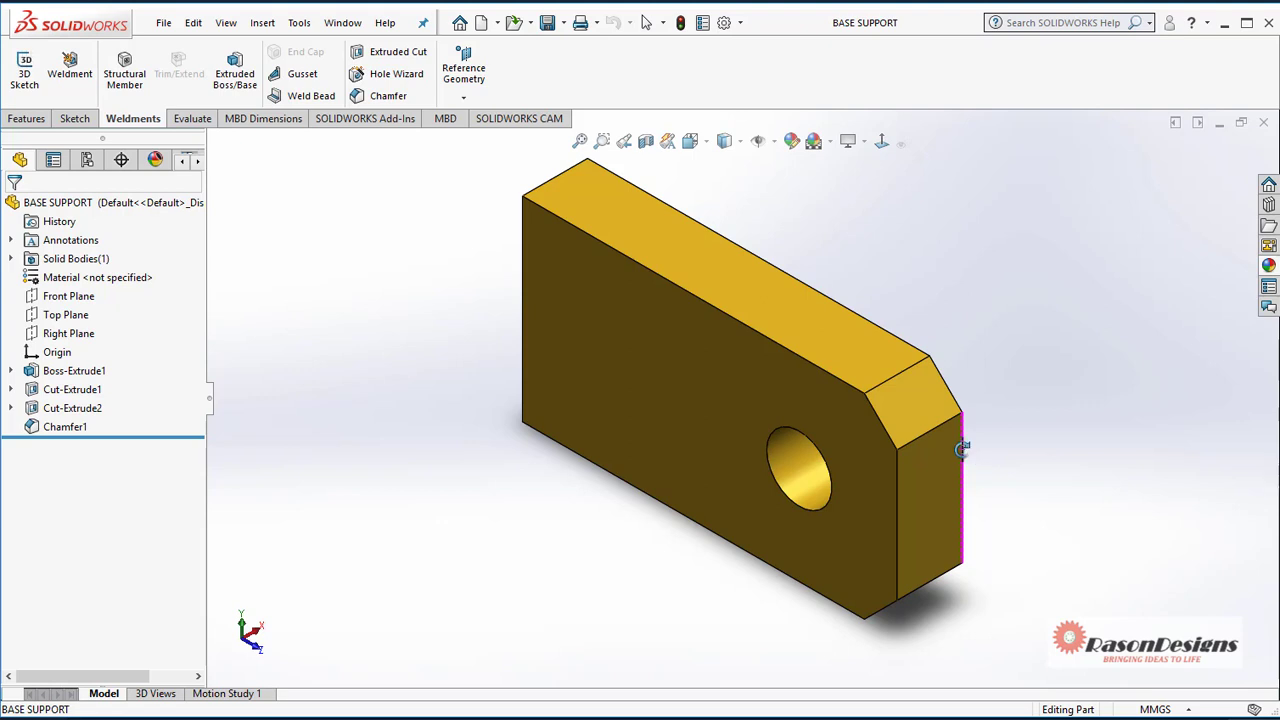
middle_drag(962, 450, 780, 467)
middle_drag(823, 430, 966, 423)
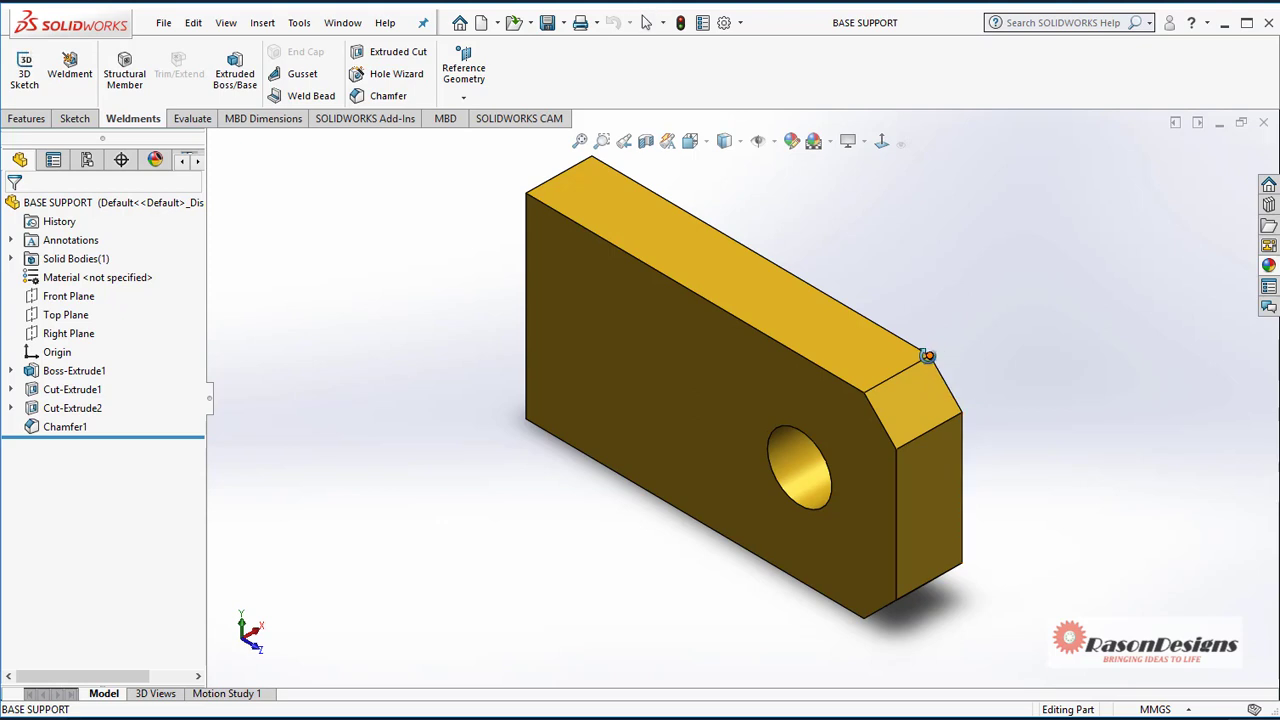
- Rotate the part about the upper corner vertex of the chamfer and about its large side face
middle_click(929, 355)
middle_drag(949, 355, 974, 320)
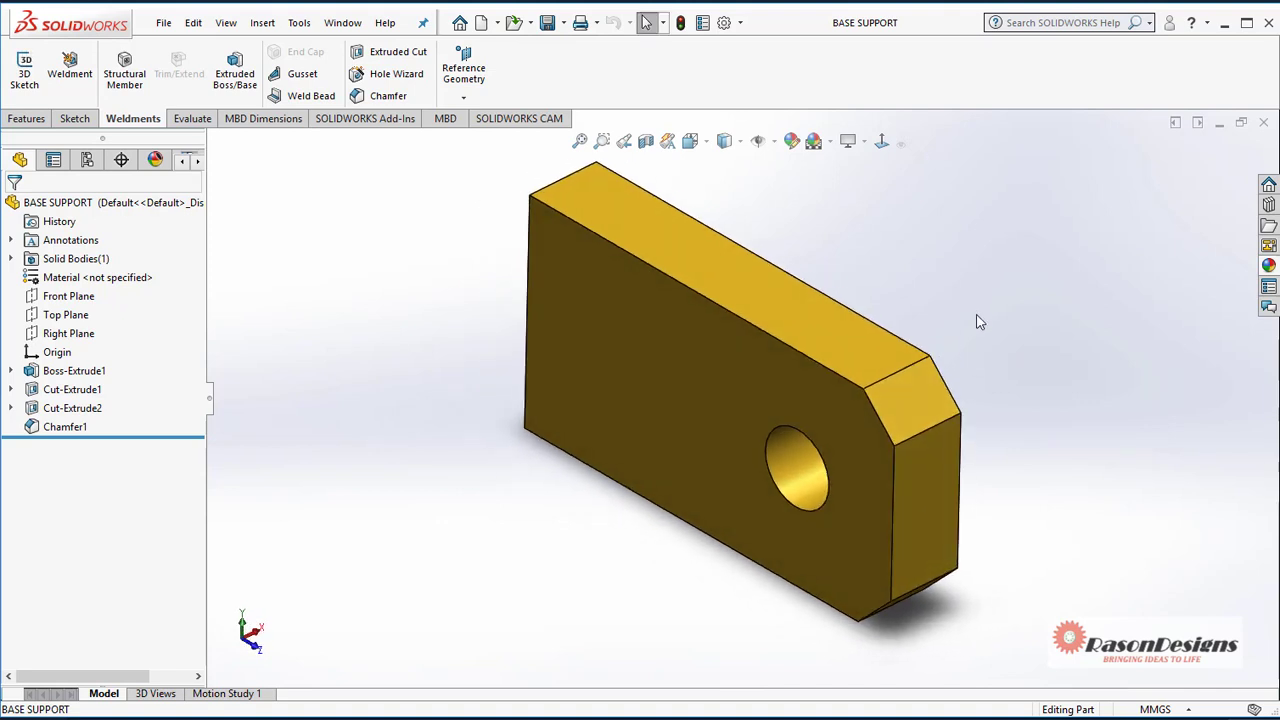
click(692, 376)
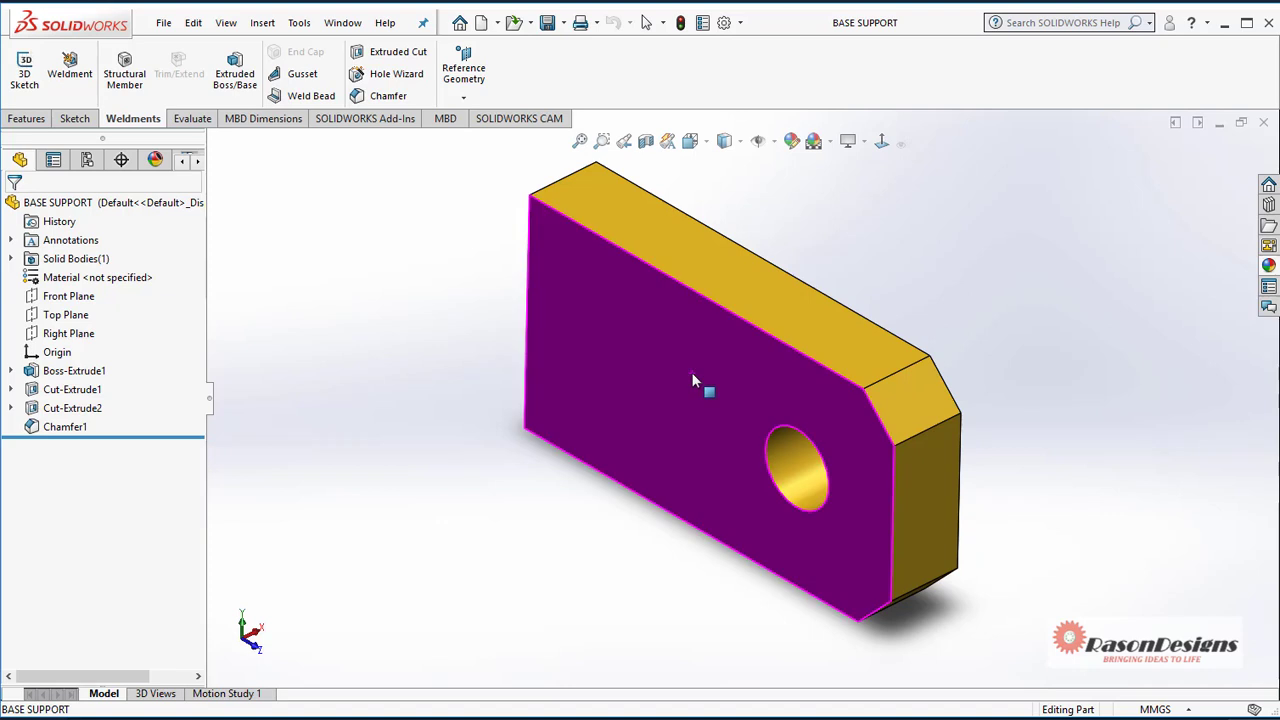
mouse_move(694, 380)
middle_down()
mouse_move(523, 377)
mouse_move(1074, 434)
mouse_move(692, 386)
middle_up()
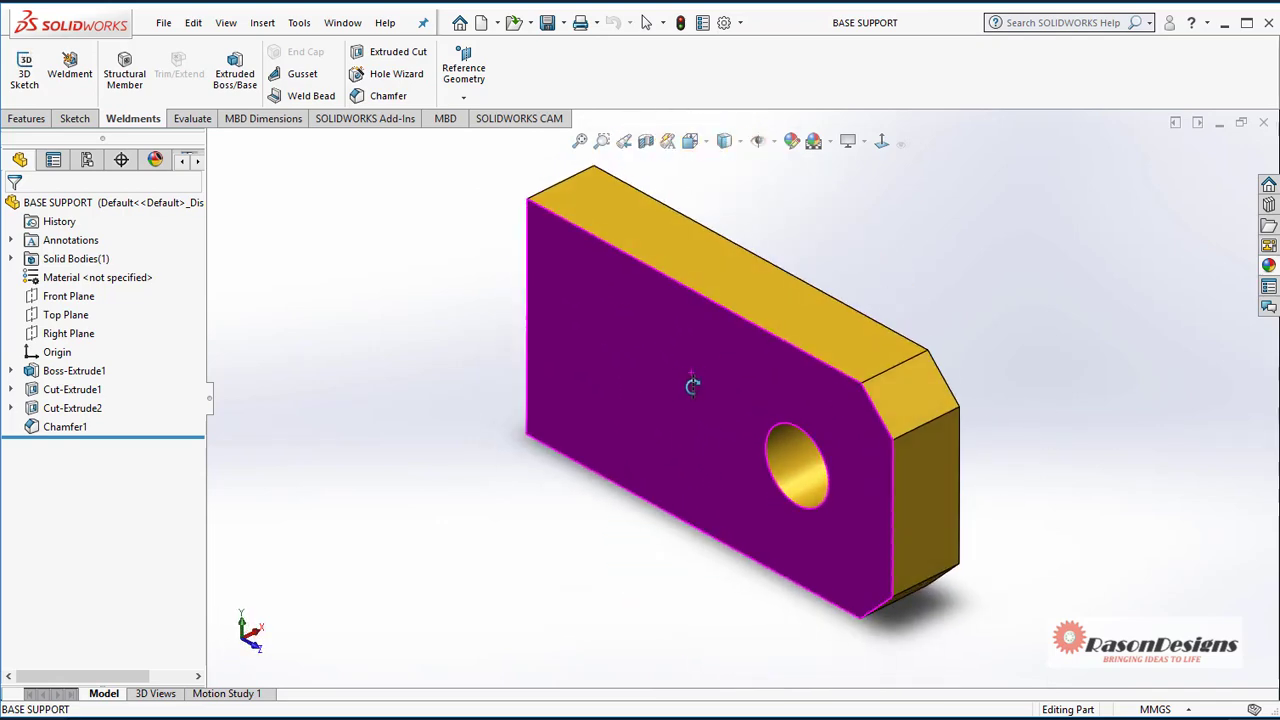
- Leave the rotation and preview section cuts of the part at the Front Plane and the Top Plane, each offset 1 mm
key(Escape)
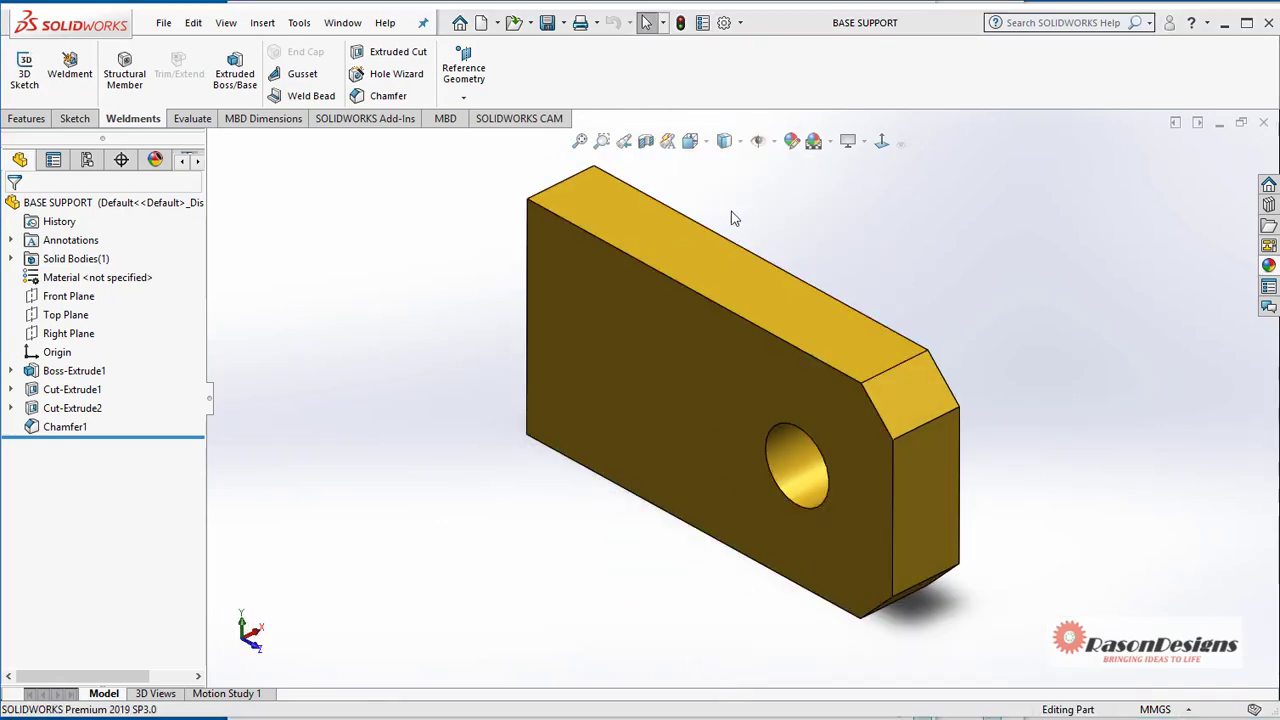
click(646, 142)
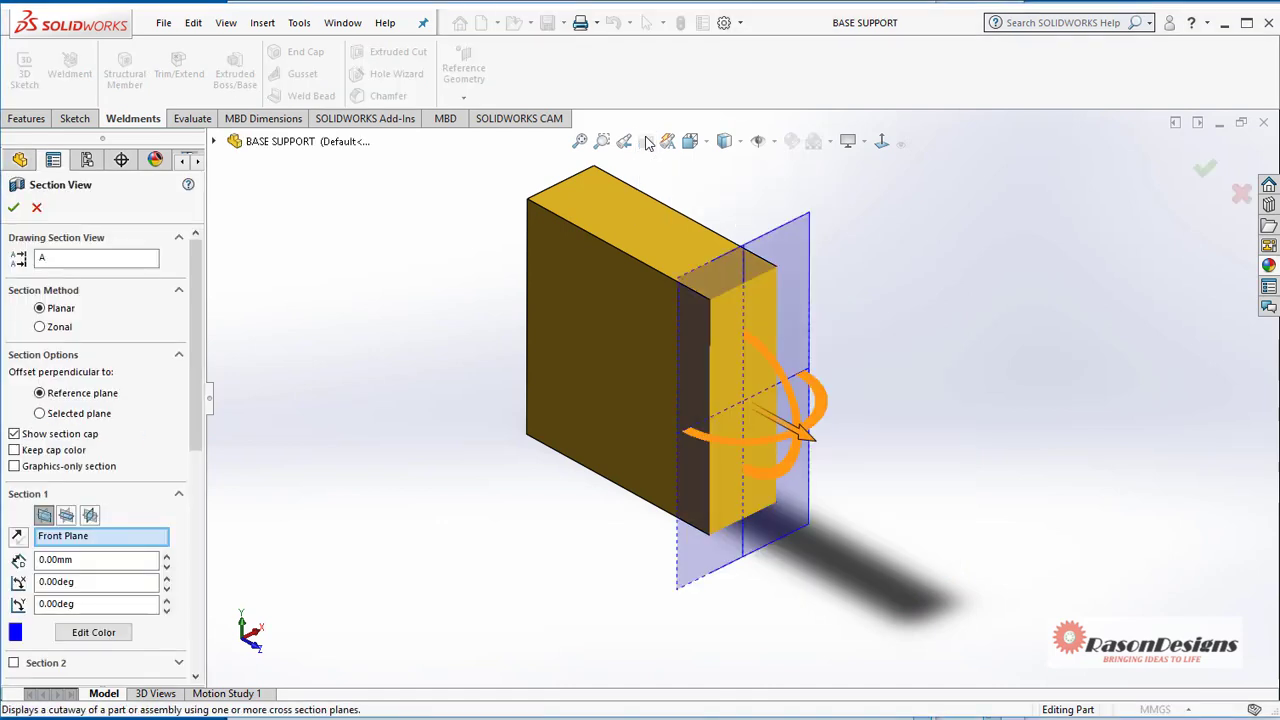
mouse_move(803, 436)
mouse_down()
mouse_move(655, 388)
mouse_move(780, 405)
mouse_move(893, 455)
mouse_move(672, 375)
mouse_move(811, 417)
mouse_move(820, 437)
mouse_up()
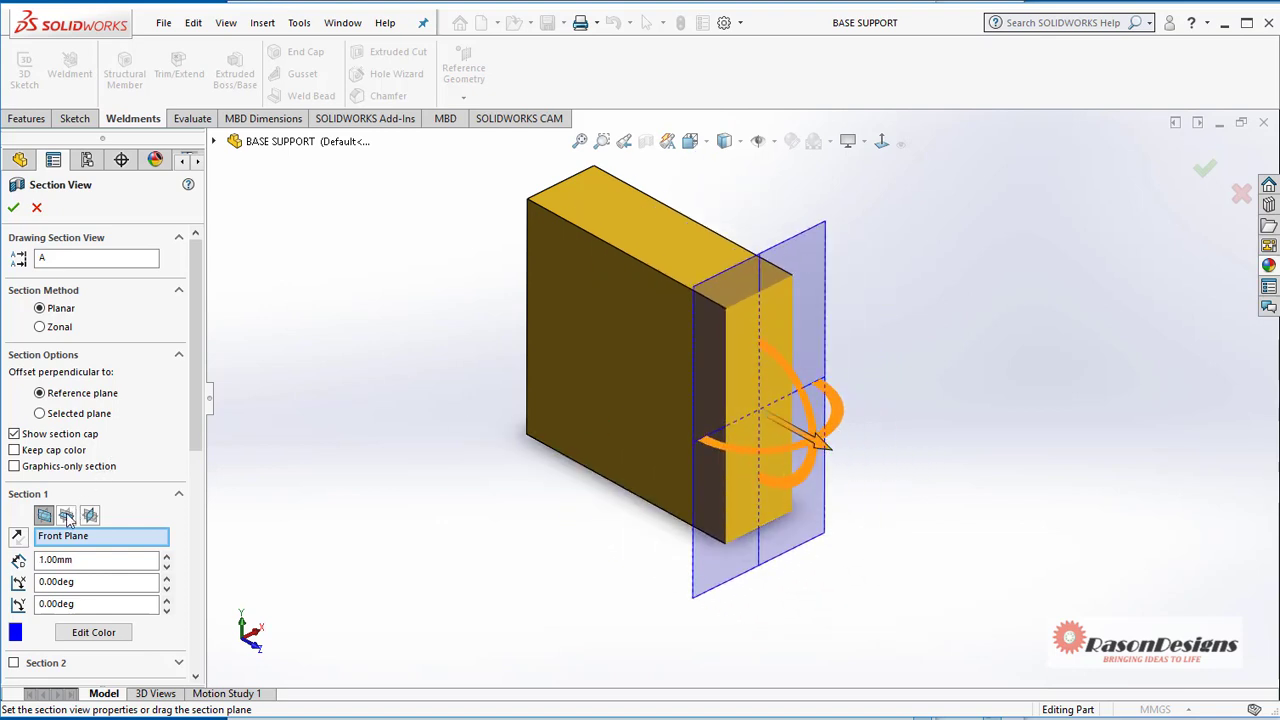
click(66, 515)
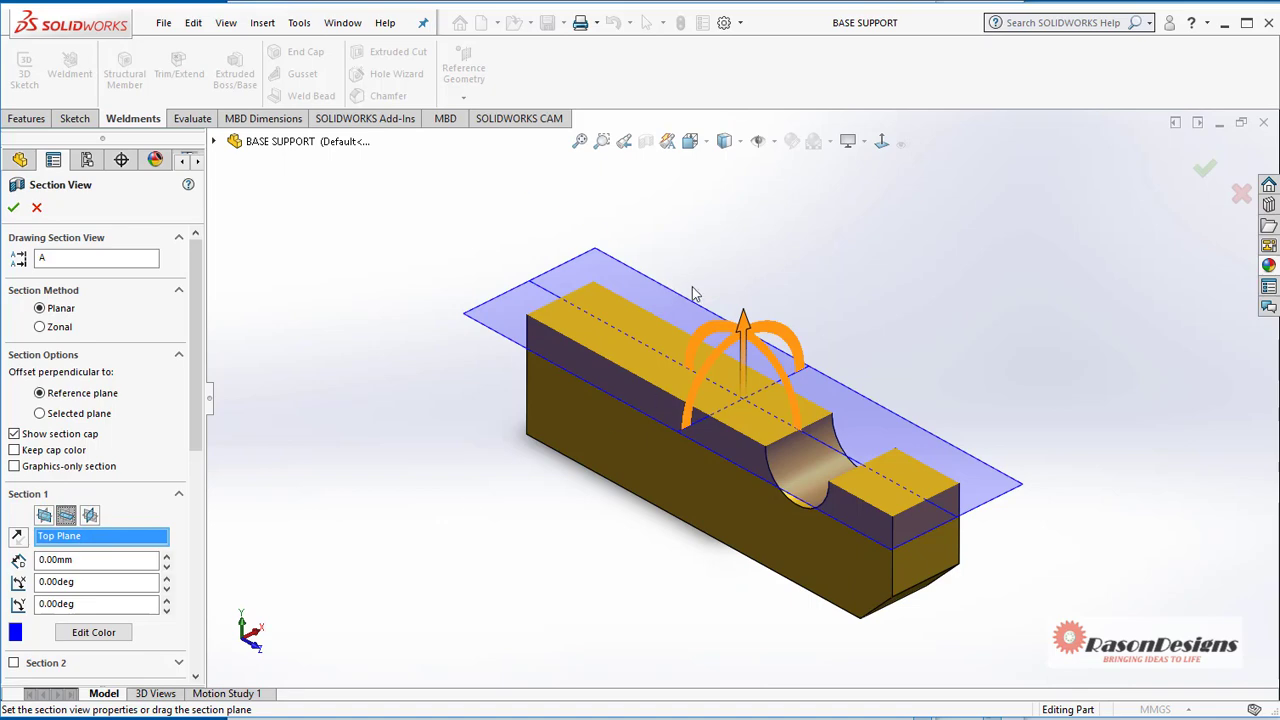
drag(735, 326, 742, 313)
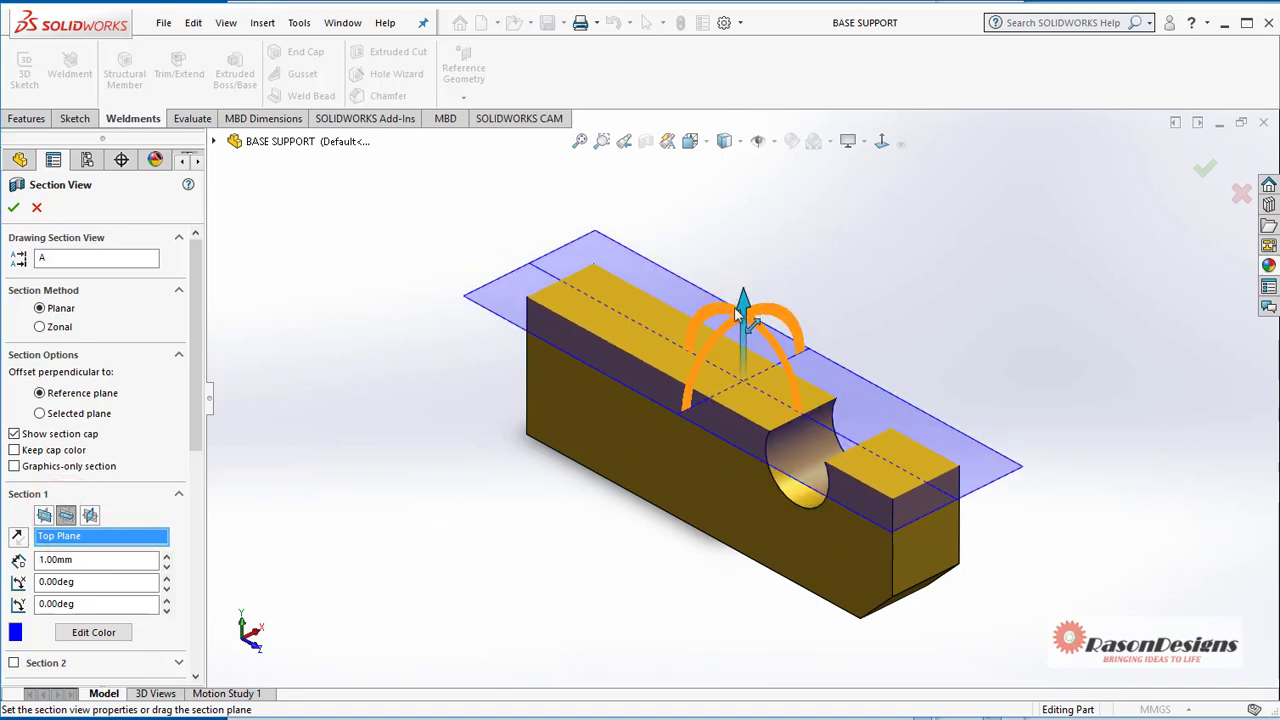
- Section the part along the Right Plane with a 1 mm offset and accept the section view
click(88, 515)
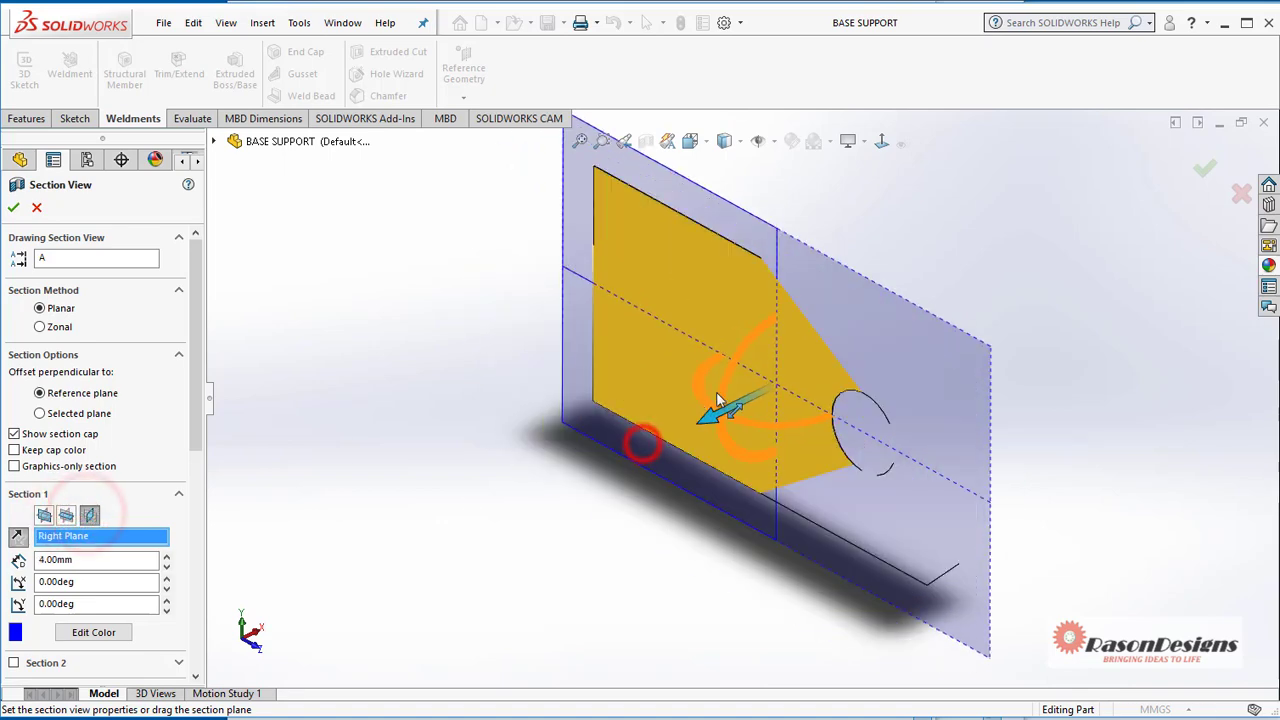
mouse_move(643, 443)
mouse_down()
mouse_move(668, 424)
mouse_move(654, 440)
mouse_up()
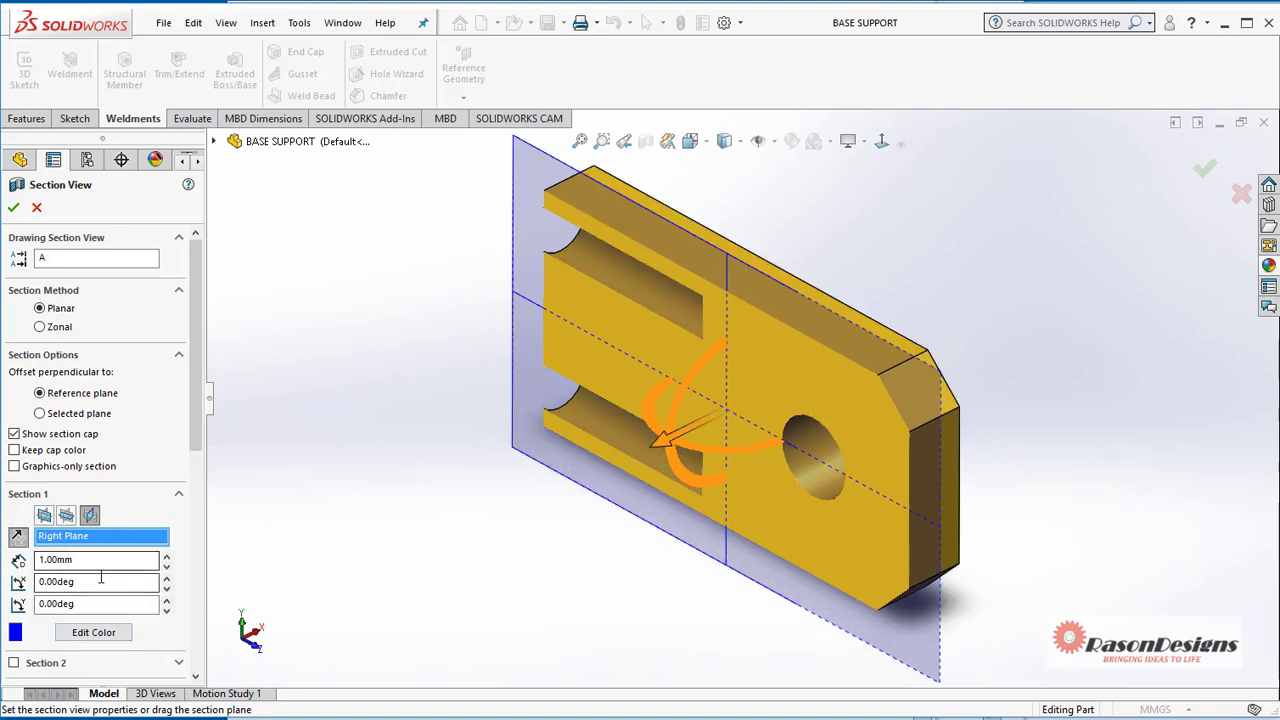
click(13, 207)
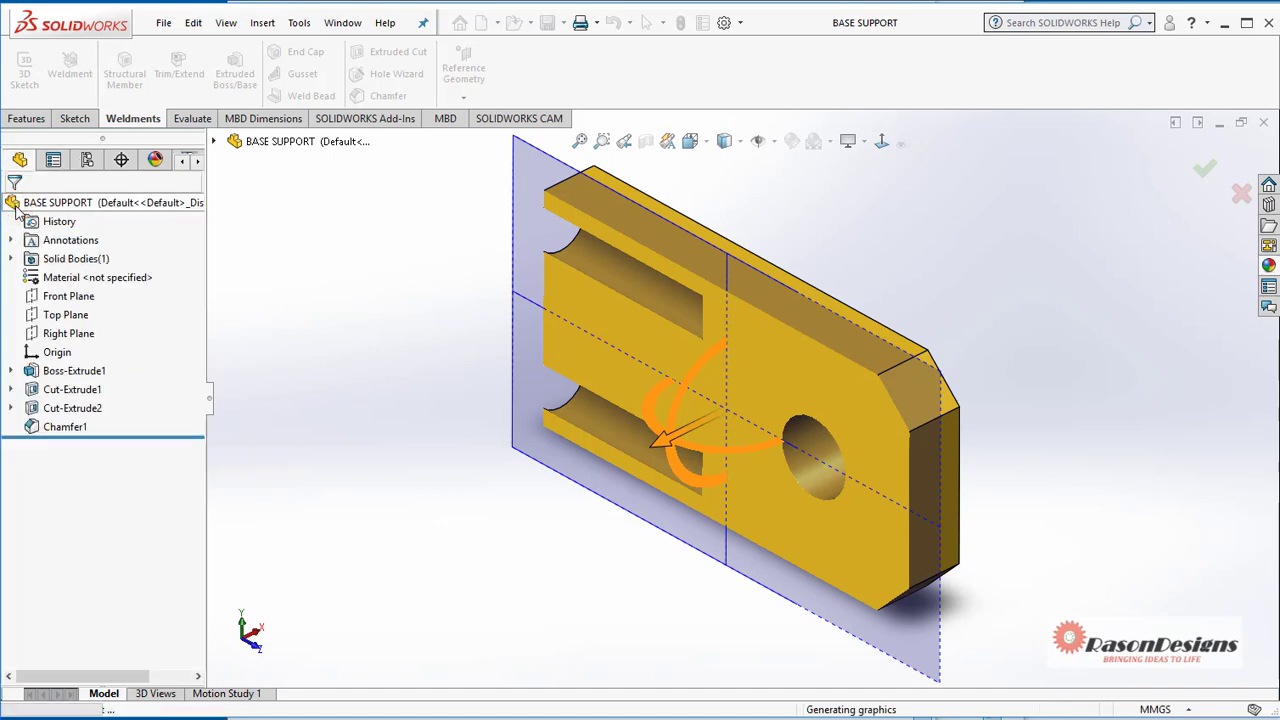
- Rotate the sectioned part slightly to inspect its two slots and turn the section view off
middle_drag(299, 341, 322, 318)
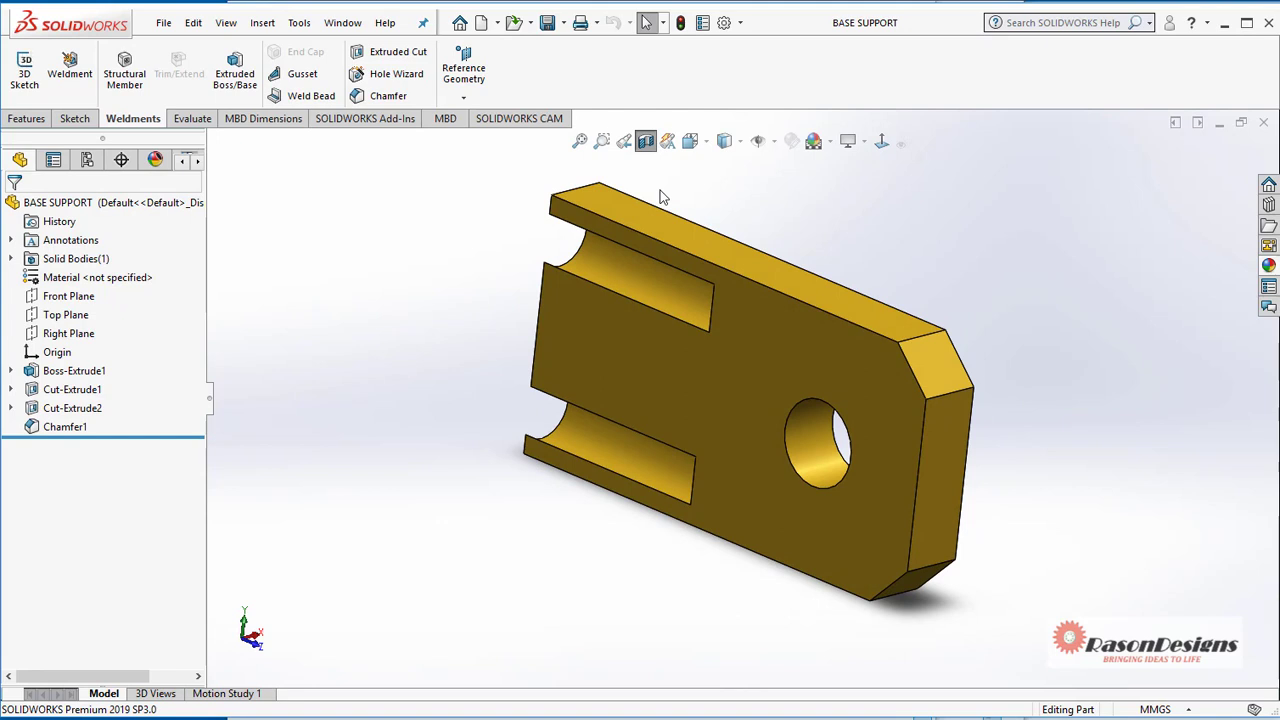
middle_drag(660, 196, 690, 201)
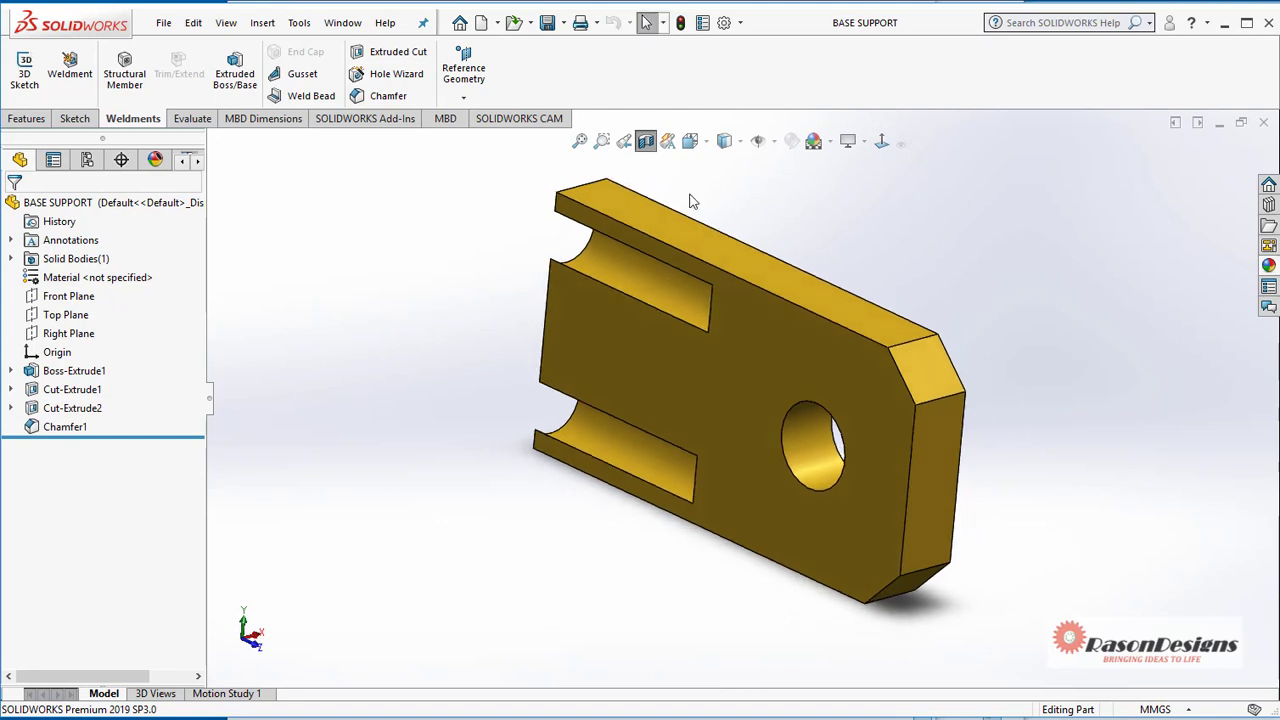
click(645, 143)
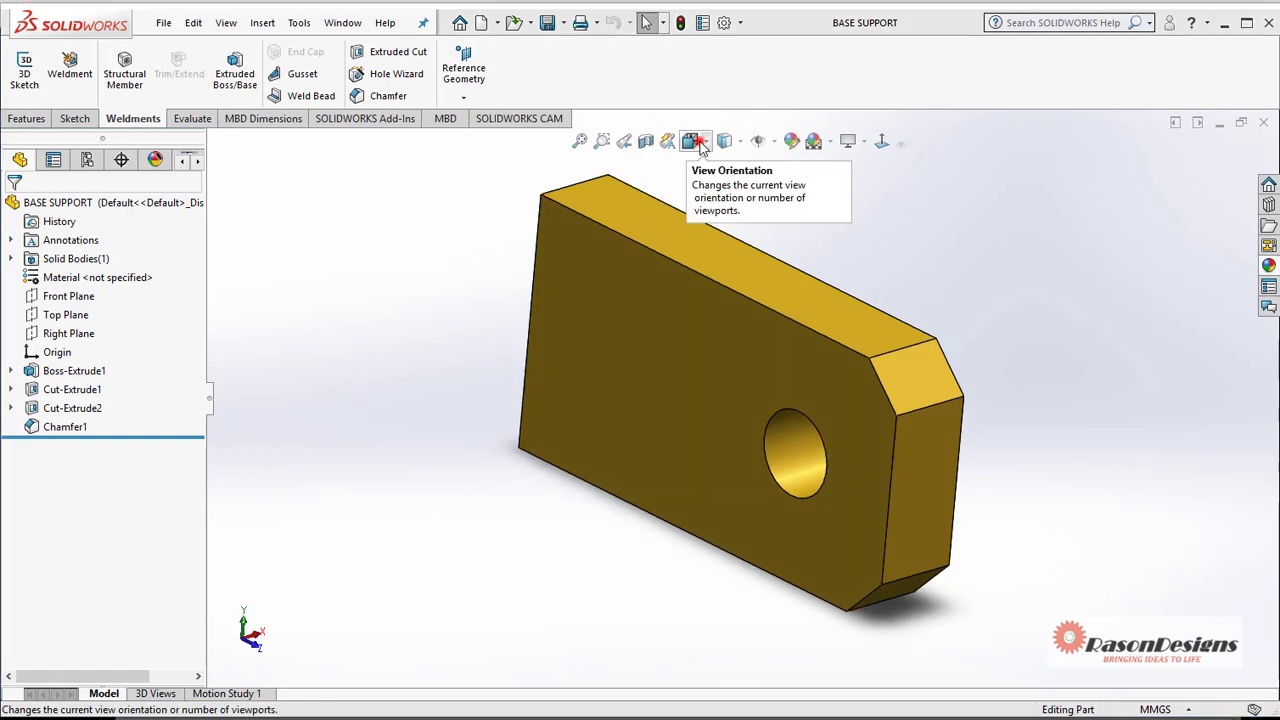
- Orient the part to the Right, Front, Top, Back and Bottom standard views in turn
click(694, 142)
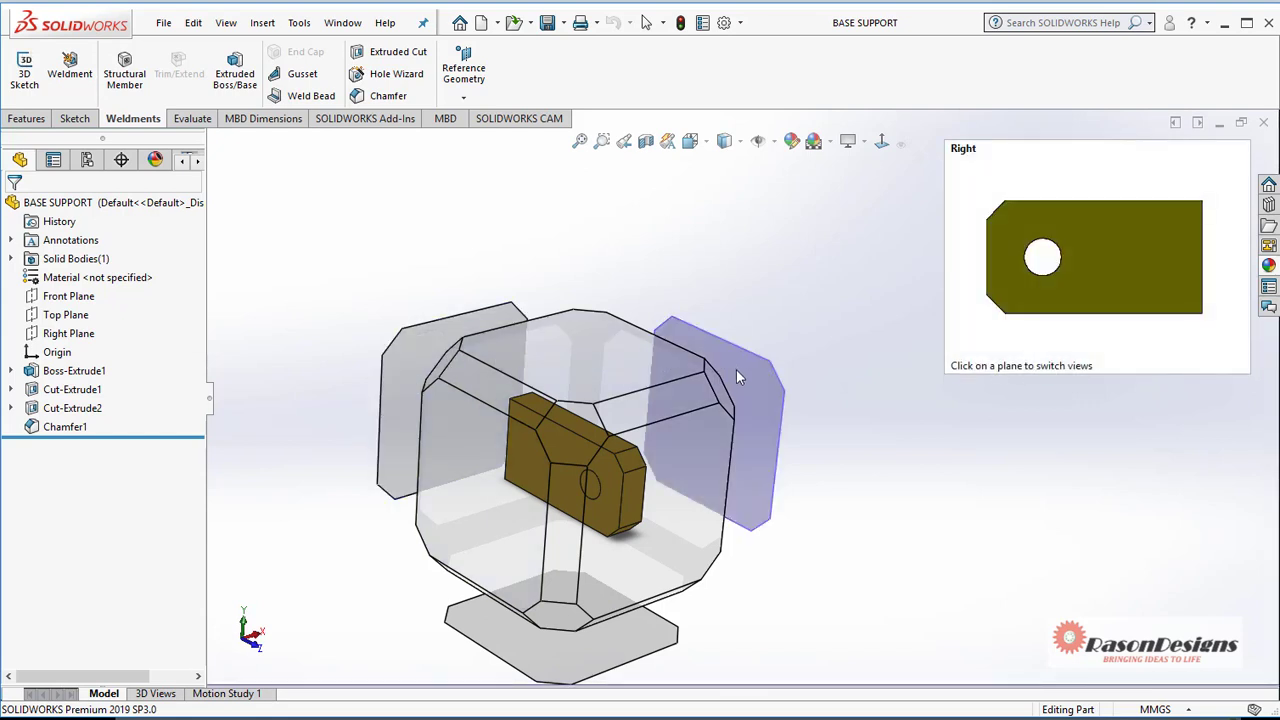
click(736, 370)
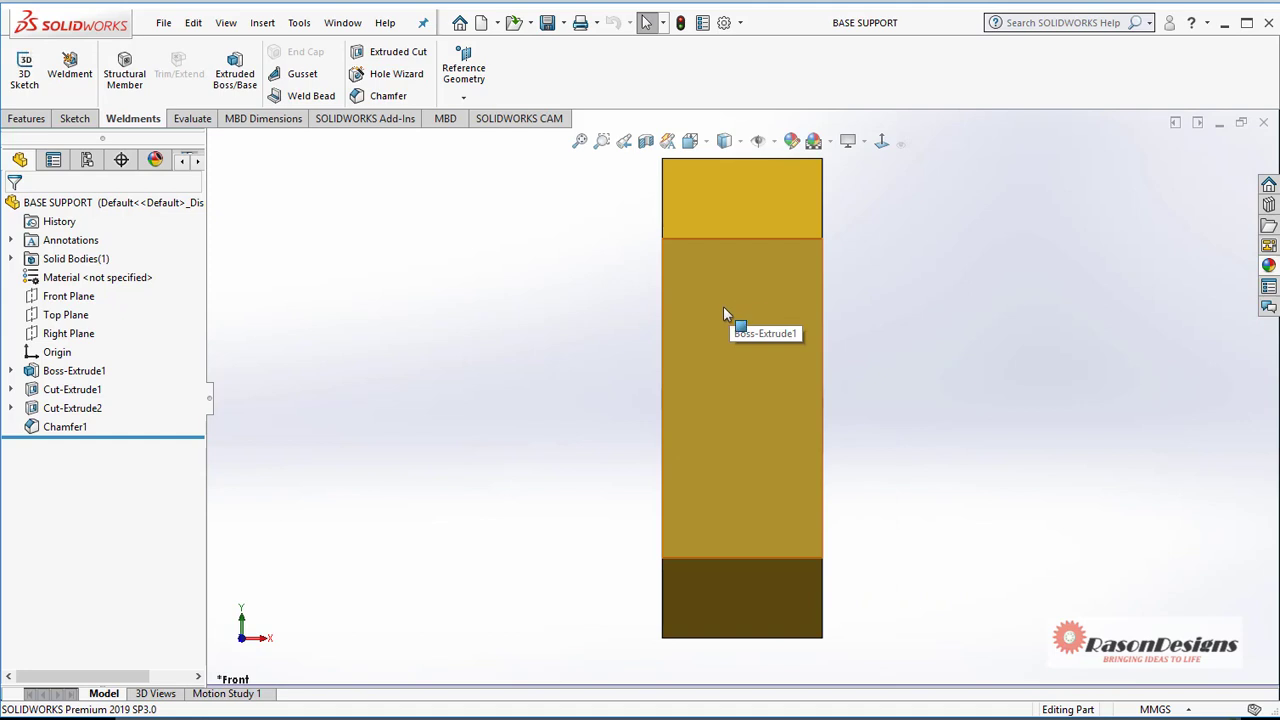
click(703, 143)
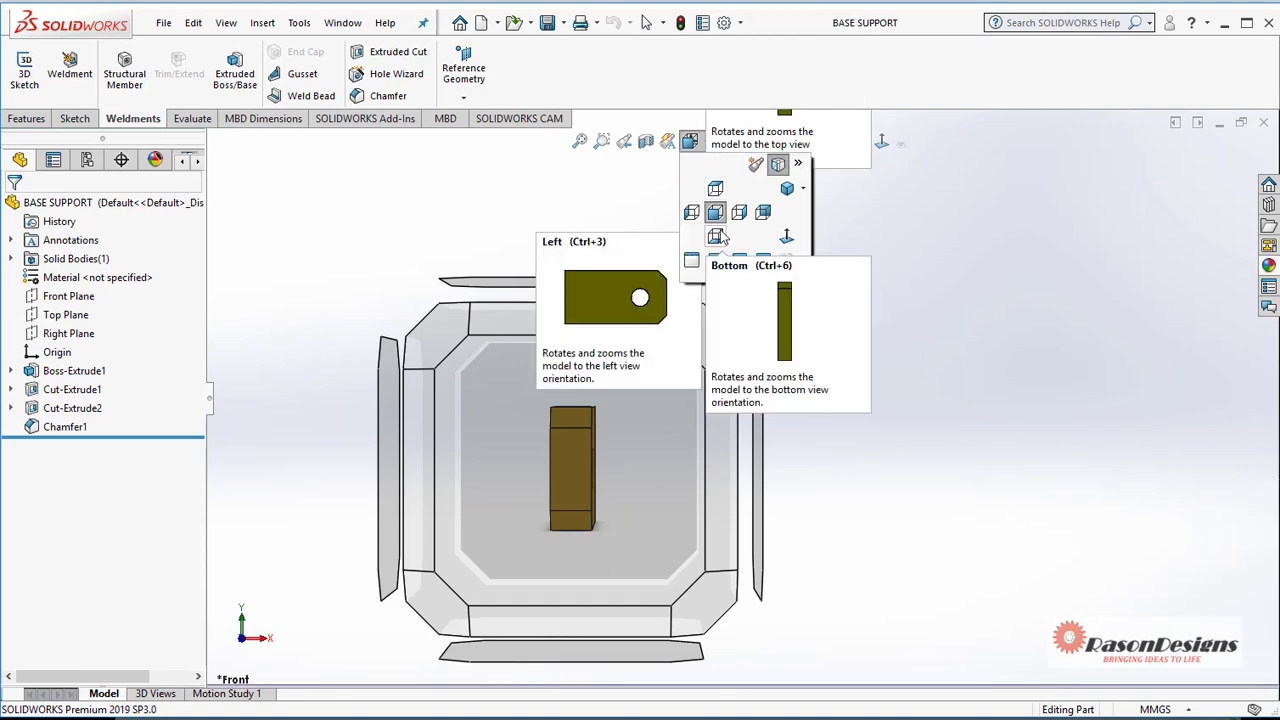
click(716, 189)
click(690, 141)
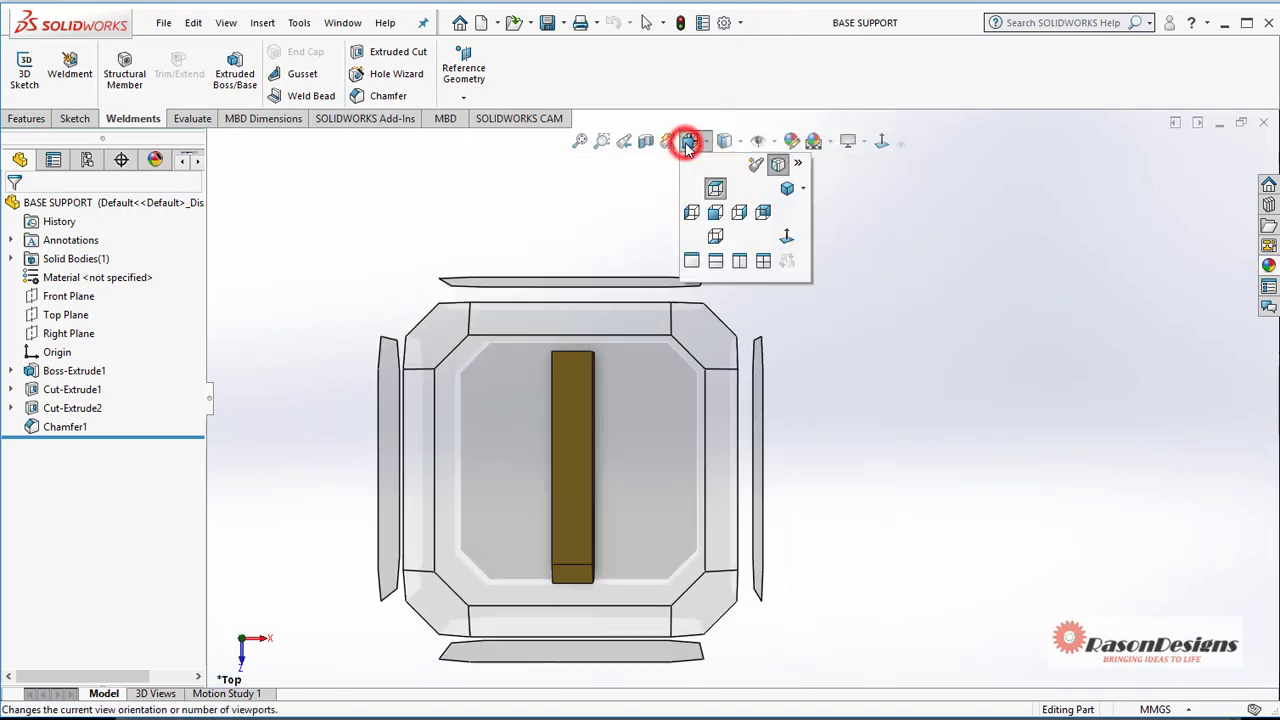
click(764, 212)
click(690, 140)
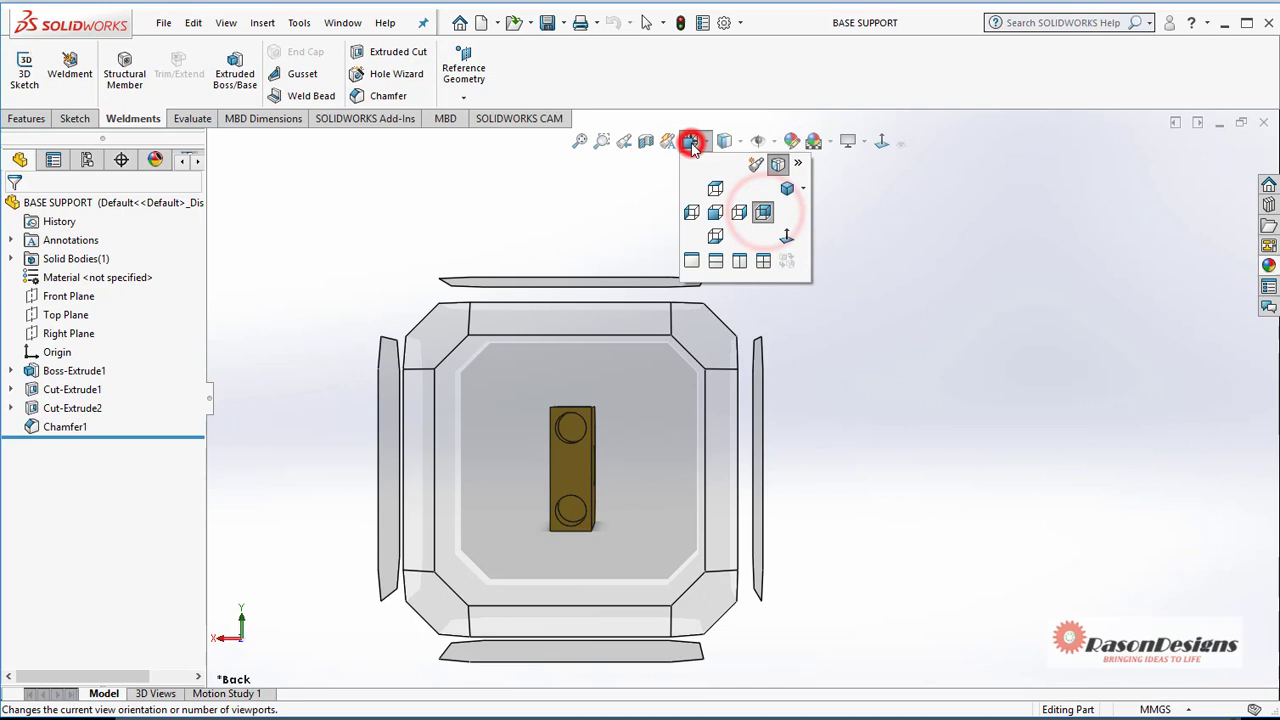
click(715, 236)
- Orient the part to the Isometric view
click(704, 142)
mouse_move(800, 189)
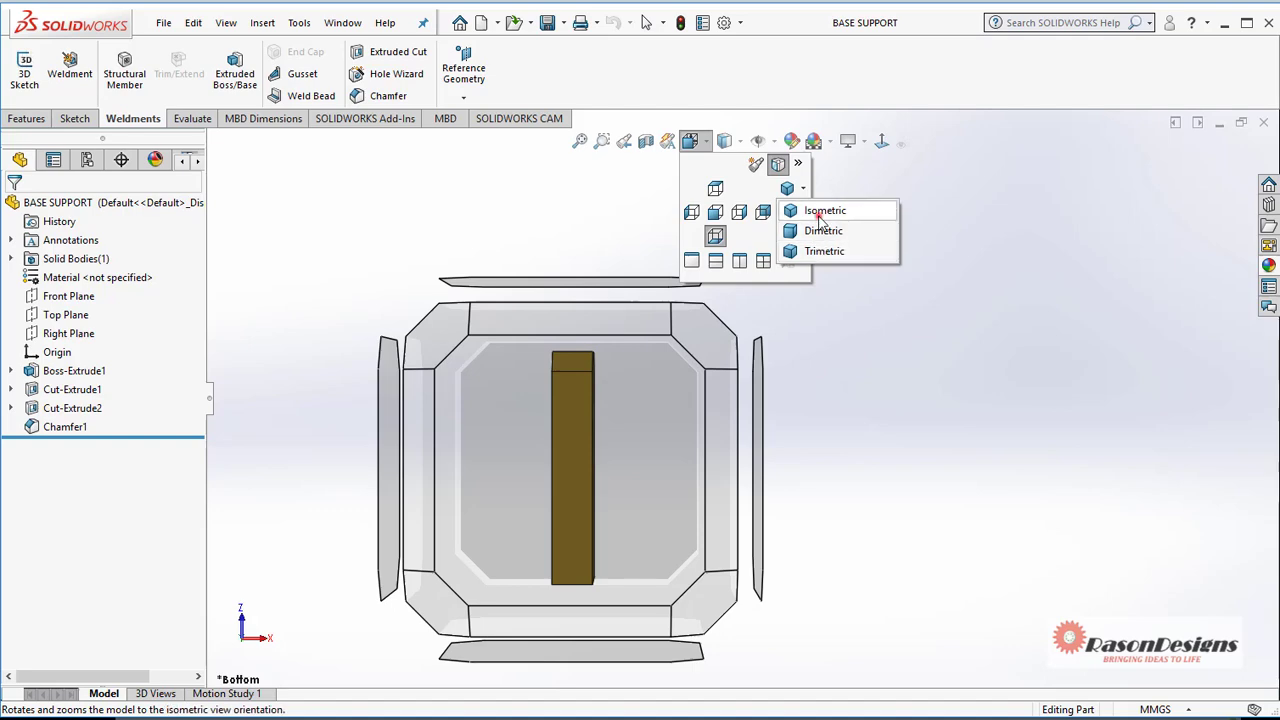
click(818, 212)
- Display the part in two side-by-side viewports and in four viewports, and return to a single viewport
click(694, 140)
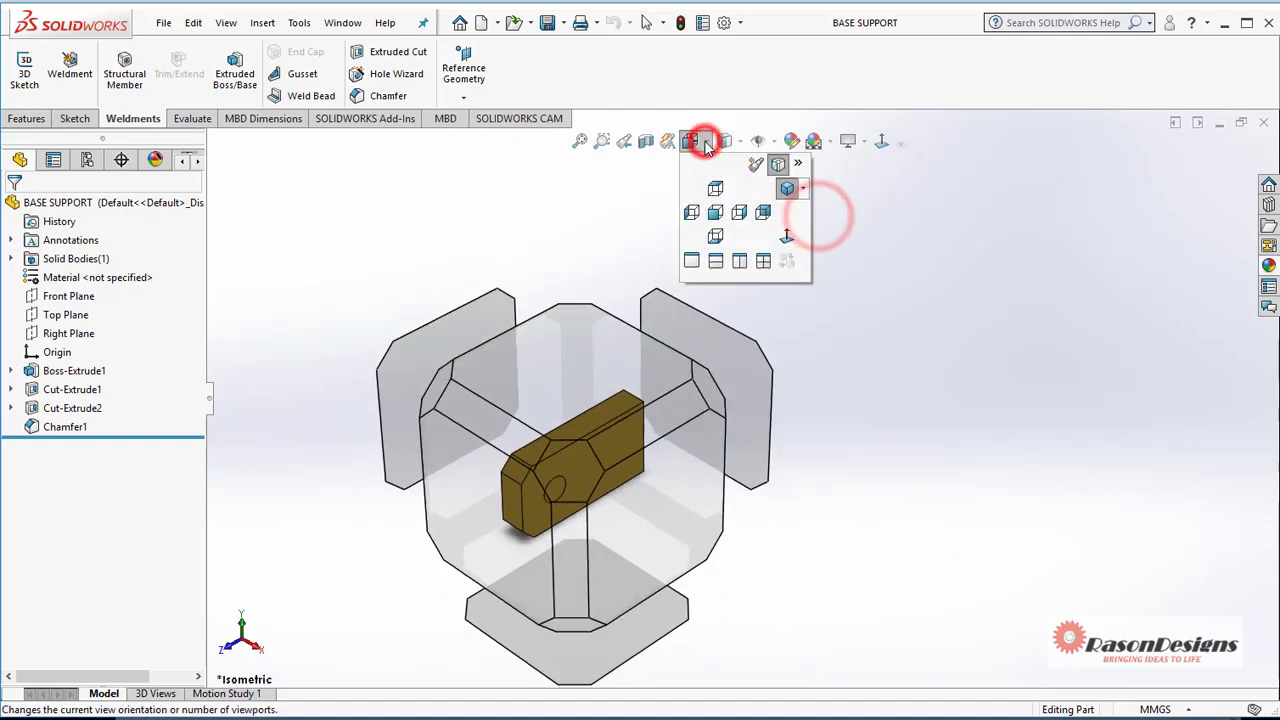
click(739, 261)
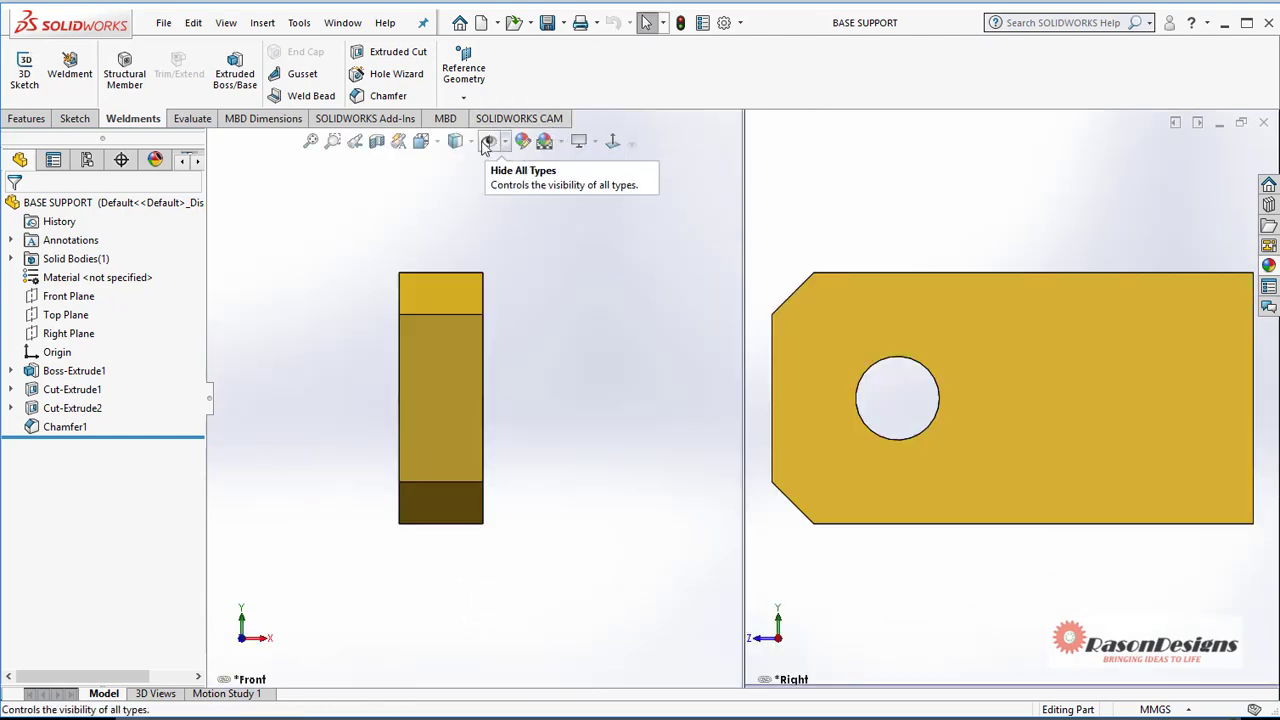
click(421, 142)
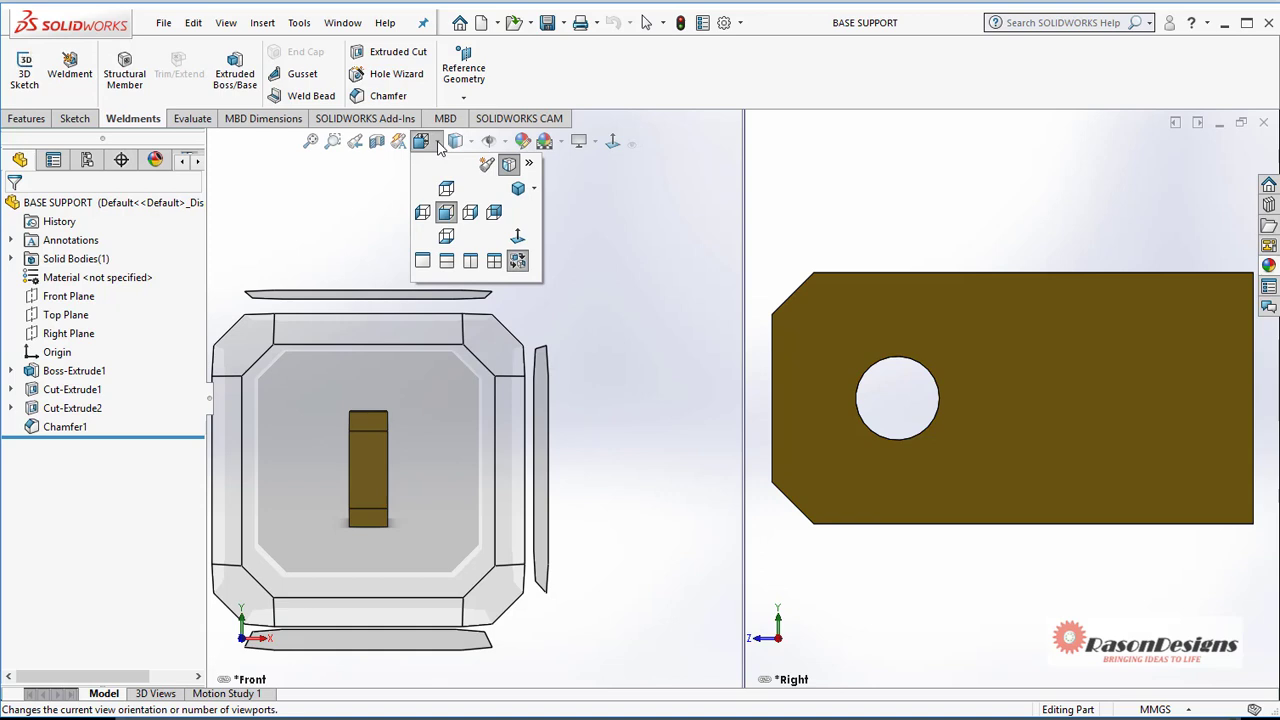
click(517, 260)
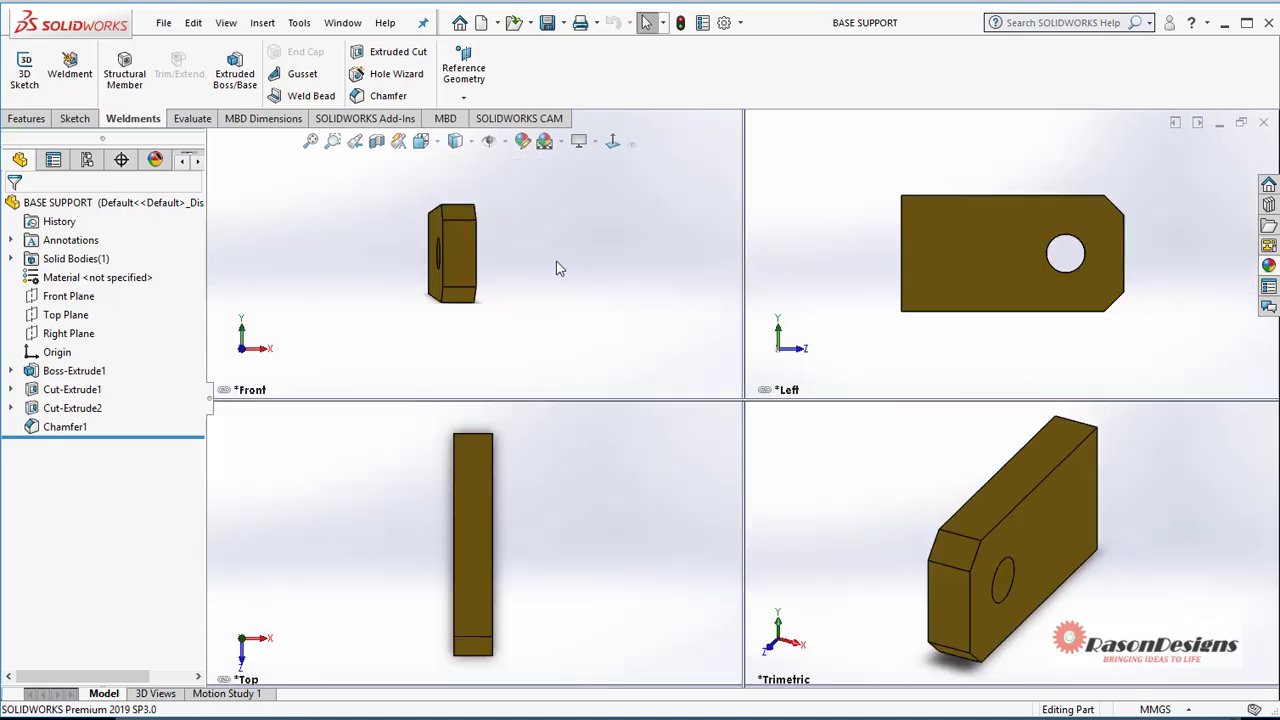
click(421, 142)
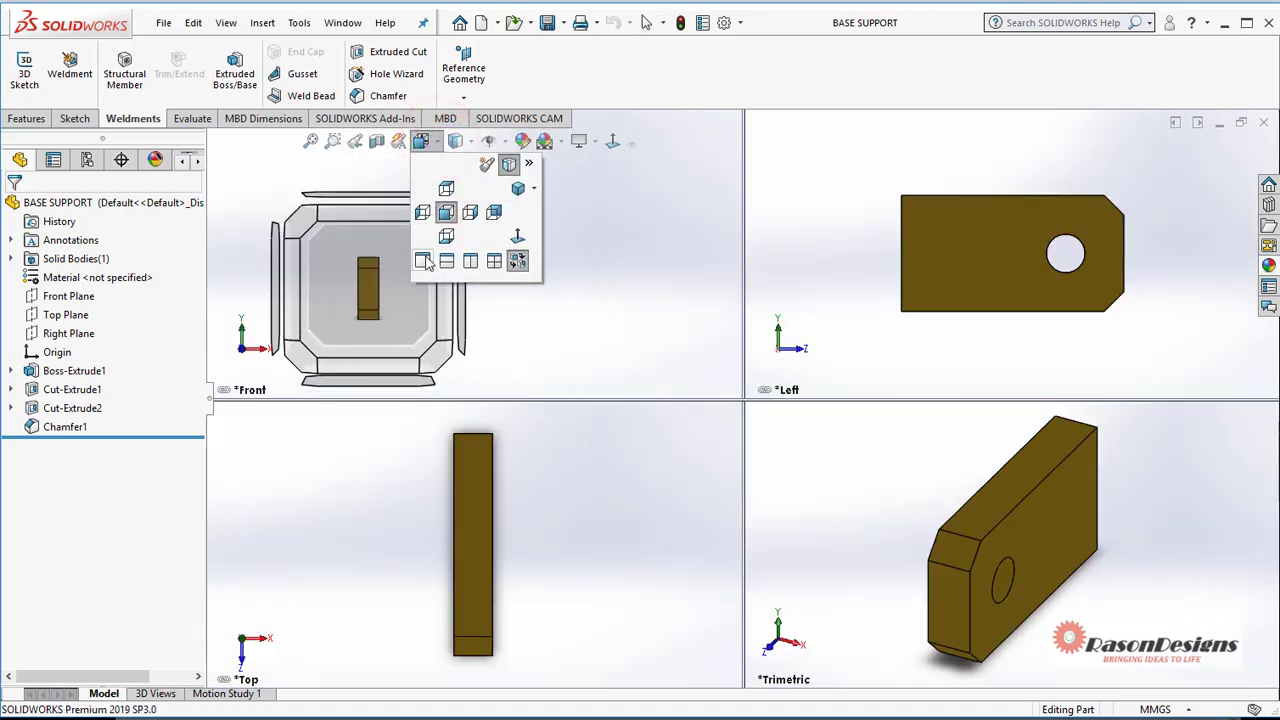
click(423, 261)
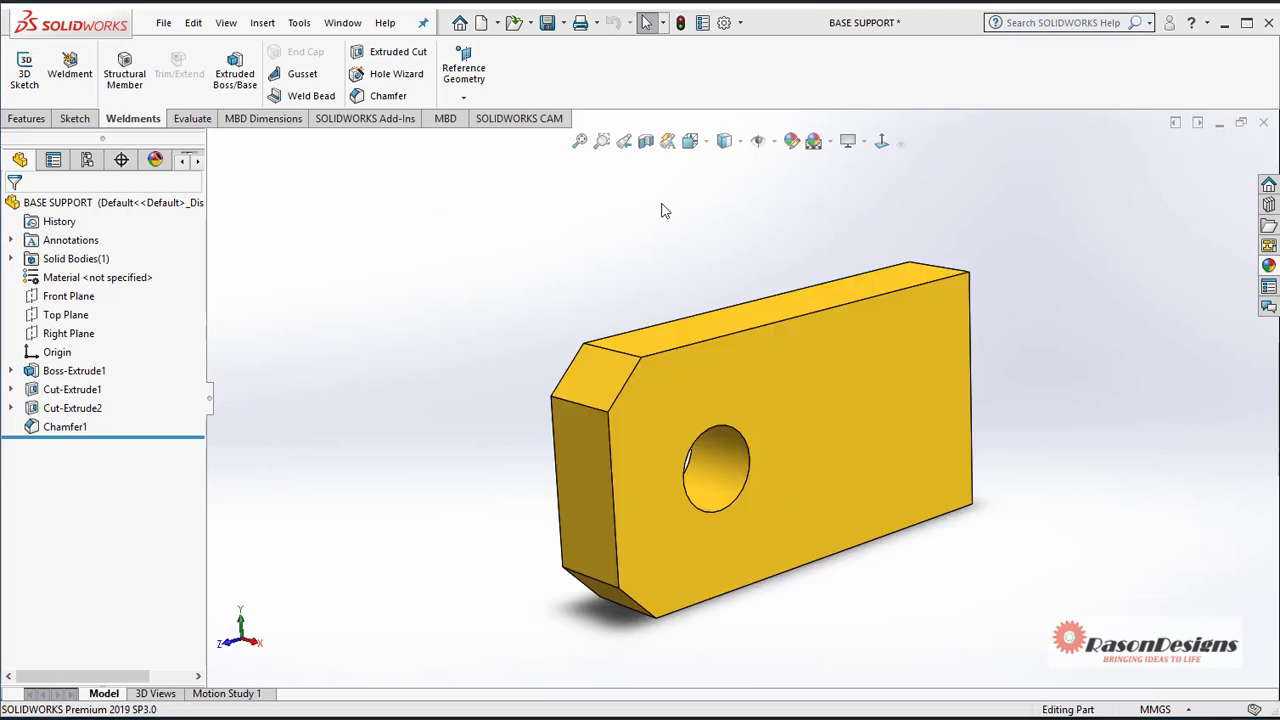
- Display the part in Wireframe style and rotate it slightly to inspect all its edges
click(742, 142)
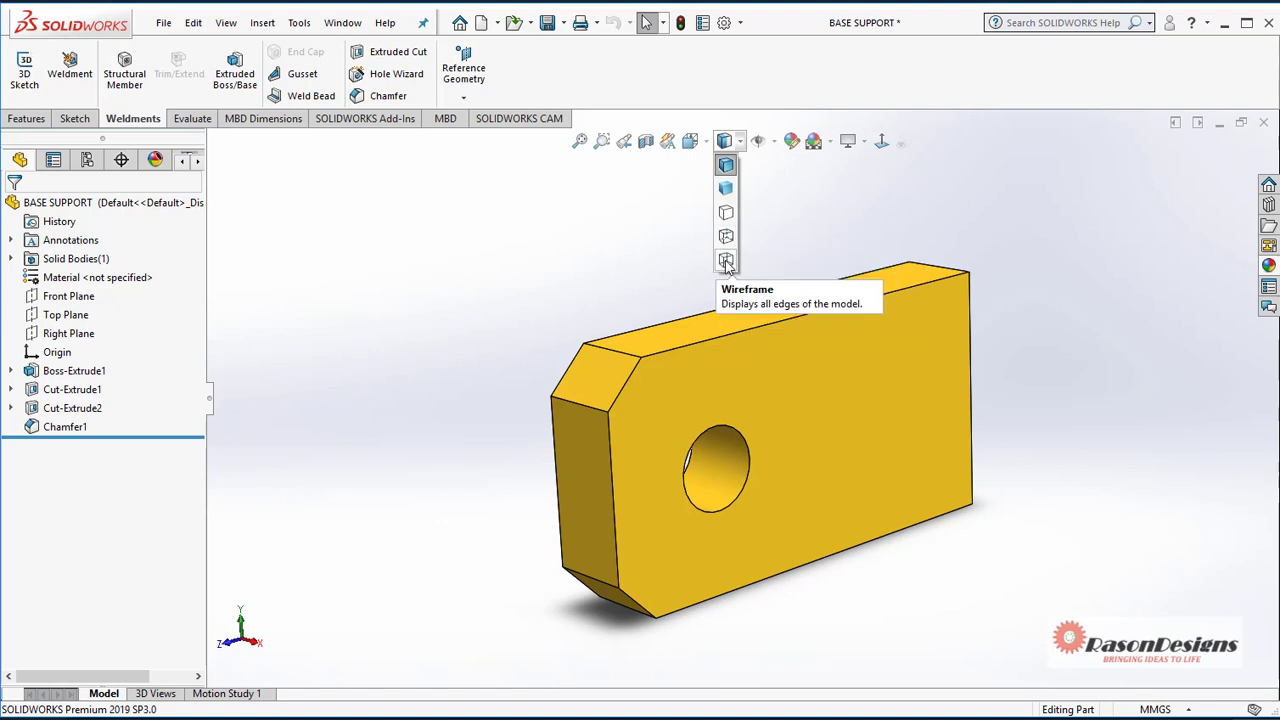
click(726, 262)
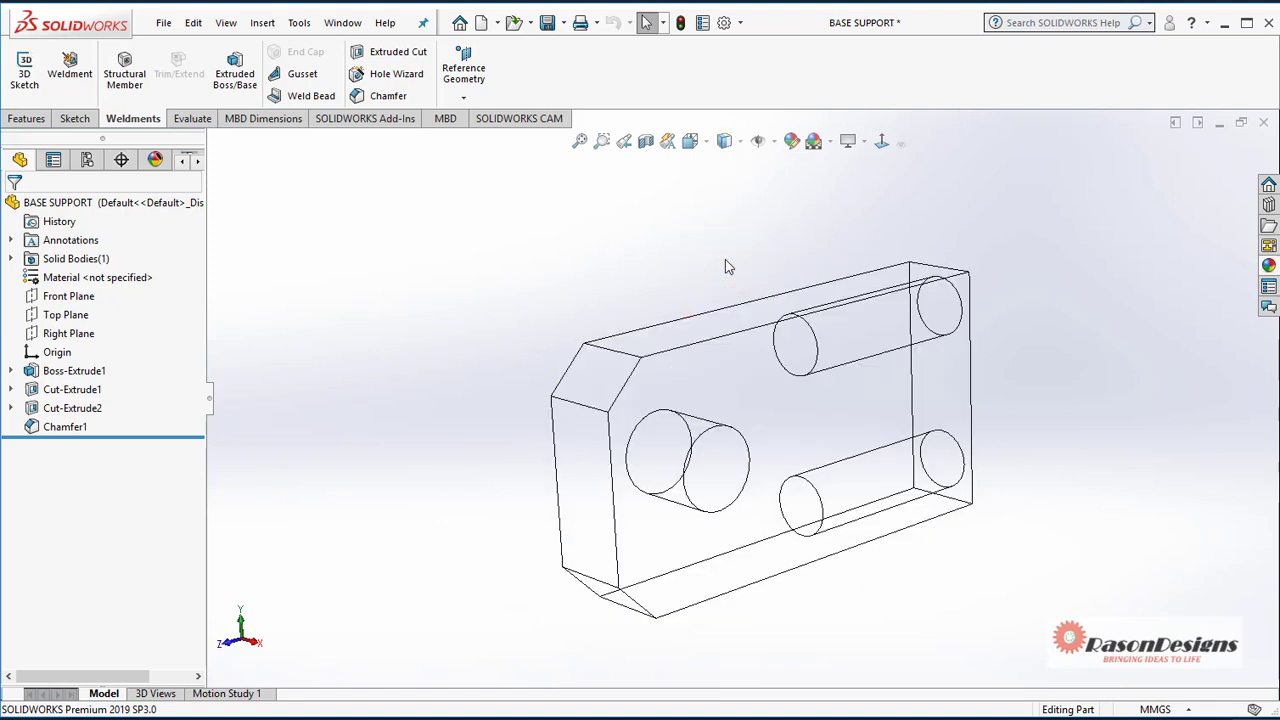
middle_drag(726, 262, 740, 286)
- Display the part with Hidden Lines Visible and examine its dashed internal edges up close
mouse_move(729, 139)
click(725, 233)
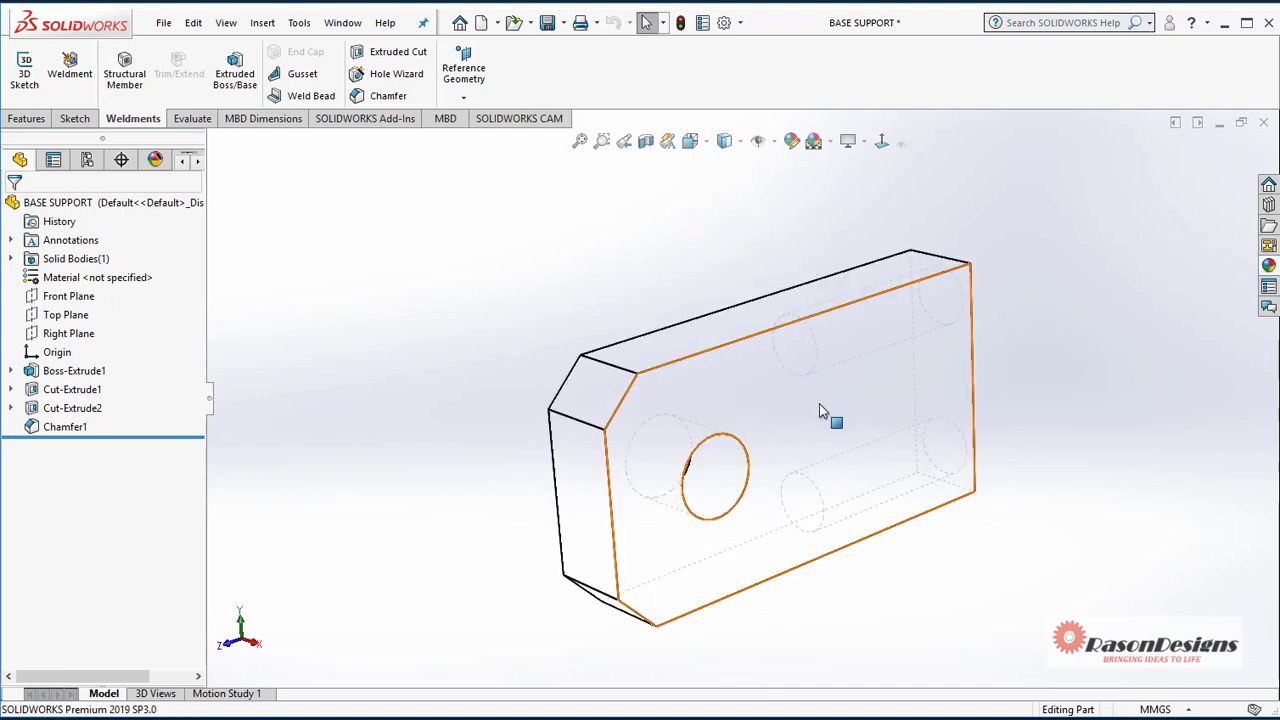
key(z)
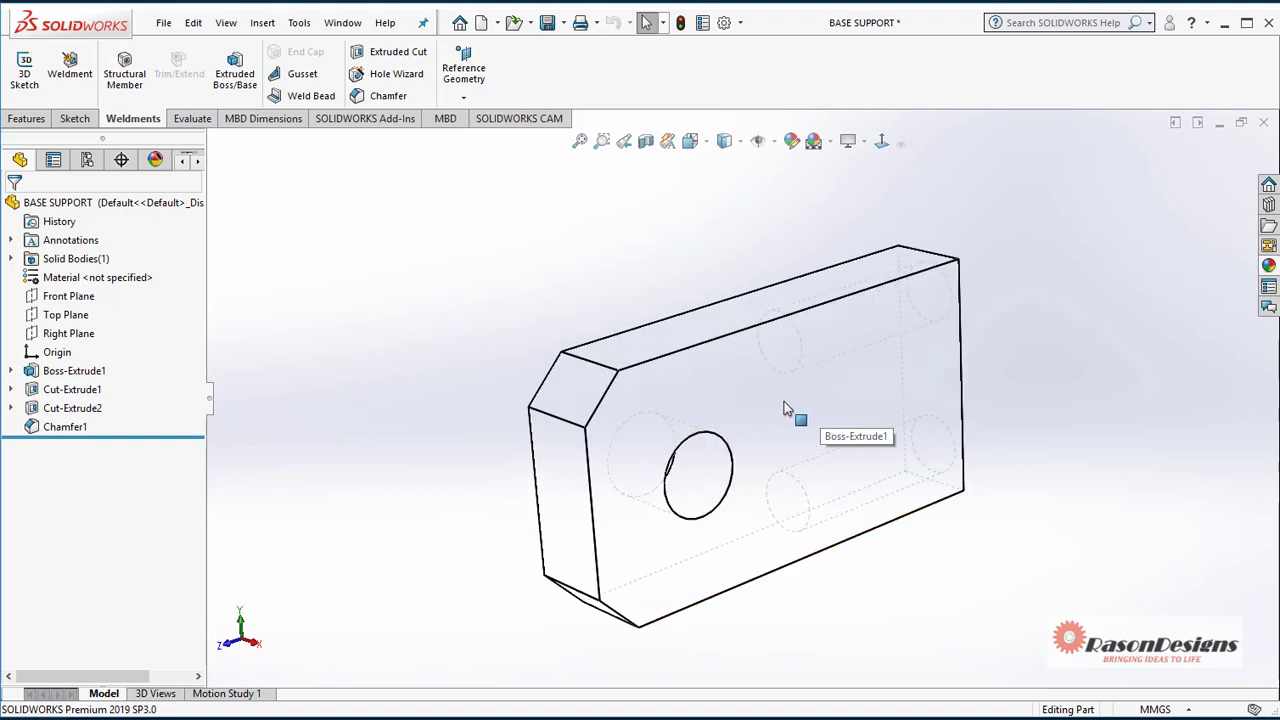
scroll(789, 409, down, 3)
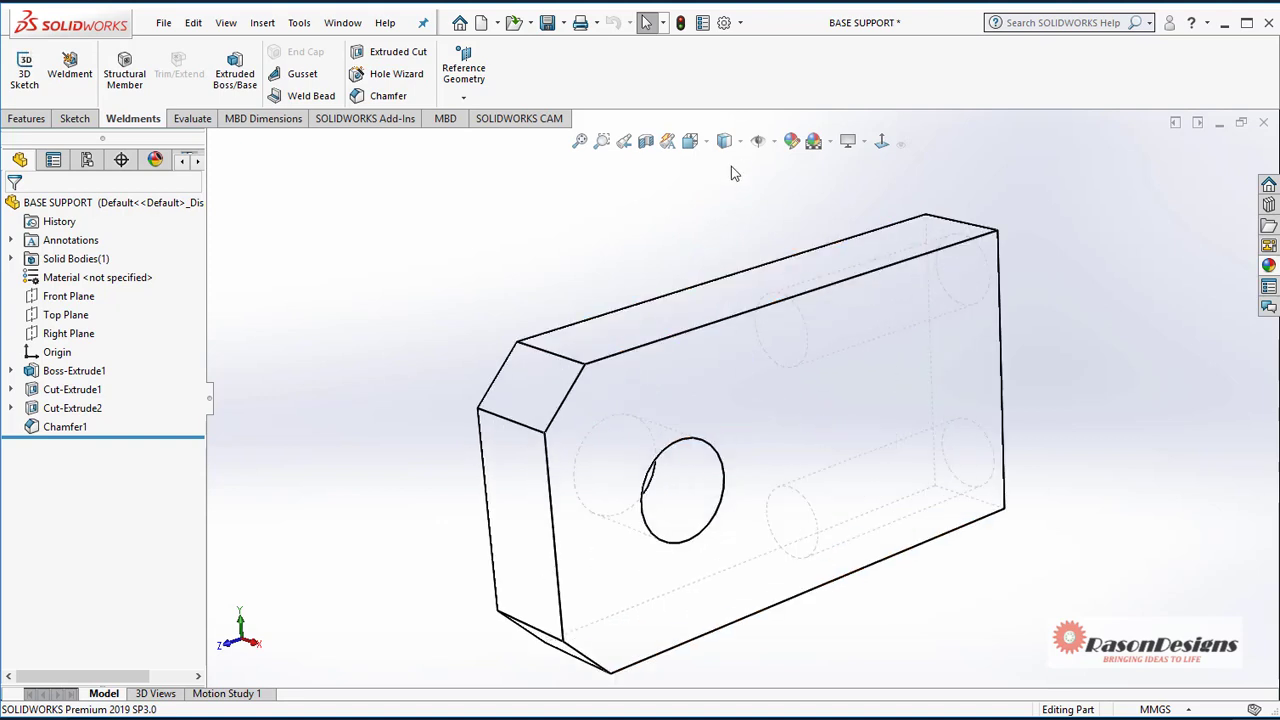
- Display the part with Hidden Lines Removed and rotate it slightly to check the visible edges
click(737, 141)
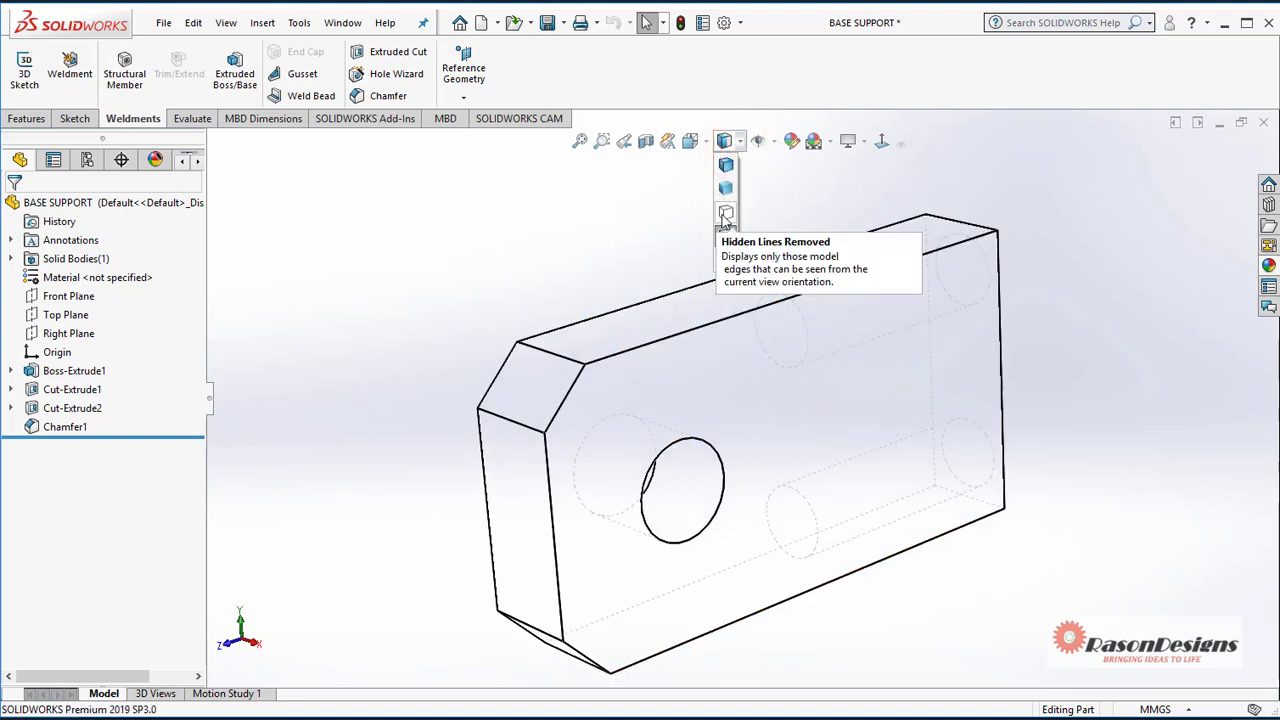
click(726, 217)
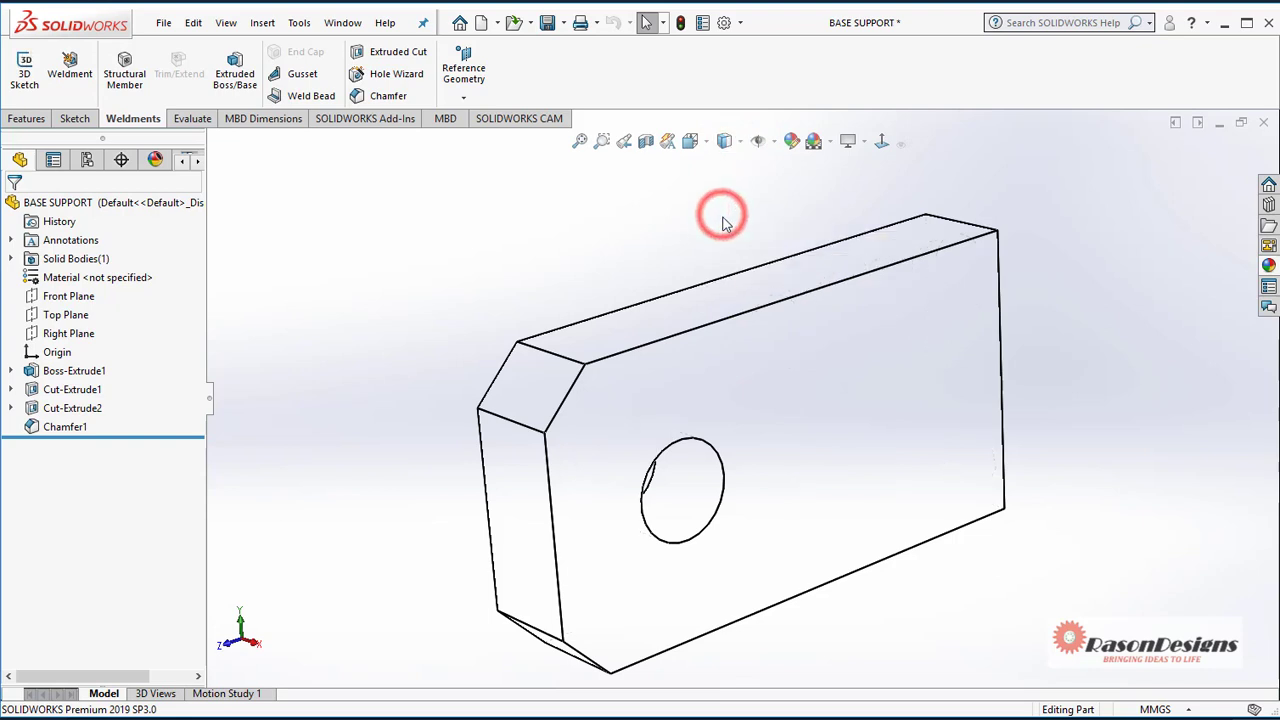
mouse_move(737, 271)
middle_down()
mouse_move(737, 297)
mouse_move(740, 249)
mouse_move(726, 272)
middle_up()
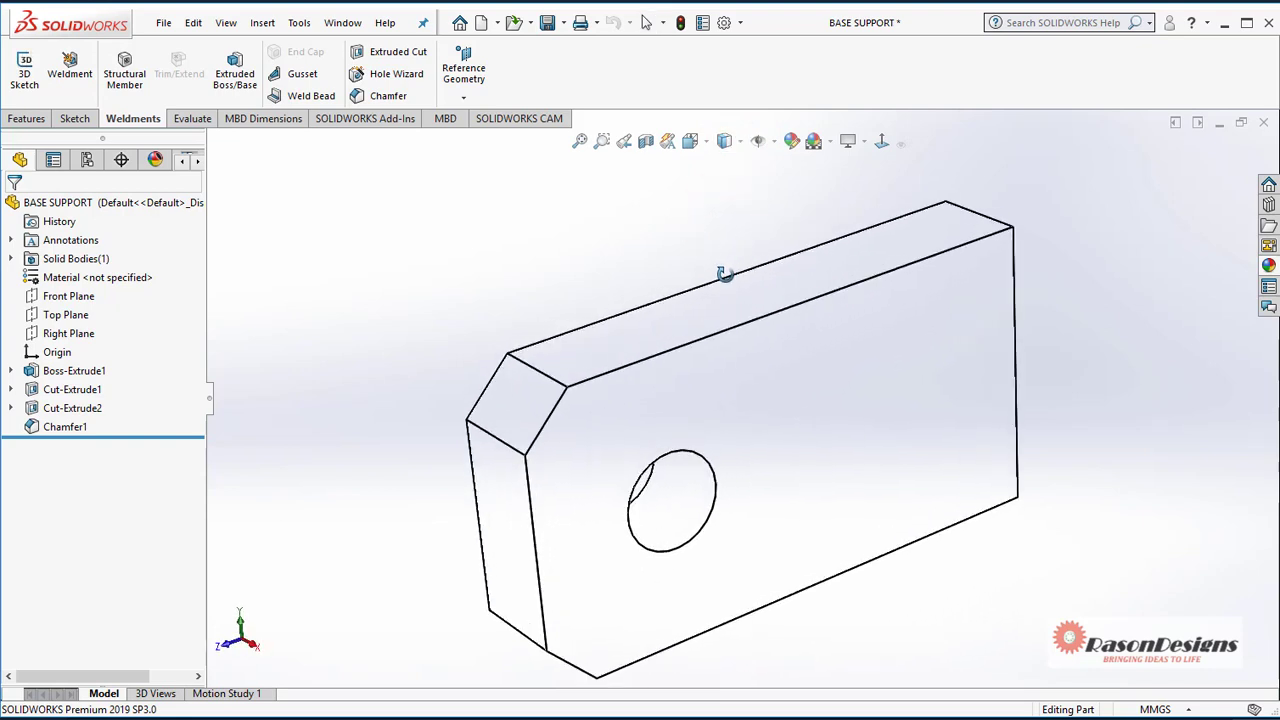
- Display the part in plain Shaded style, rotate it slightly, and restore the Shaded With Edges style
click(725, 141)
click(727, 191)
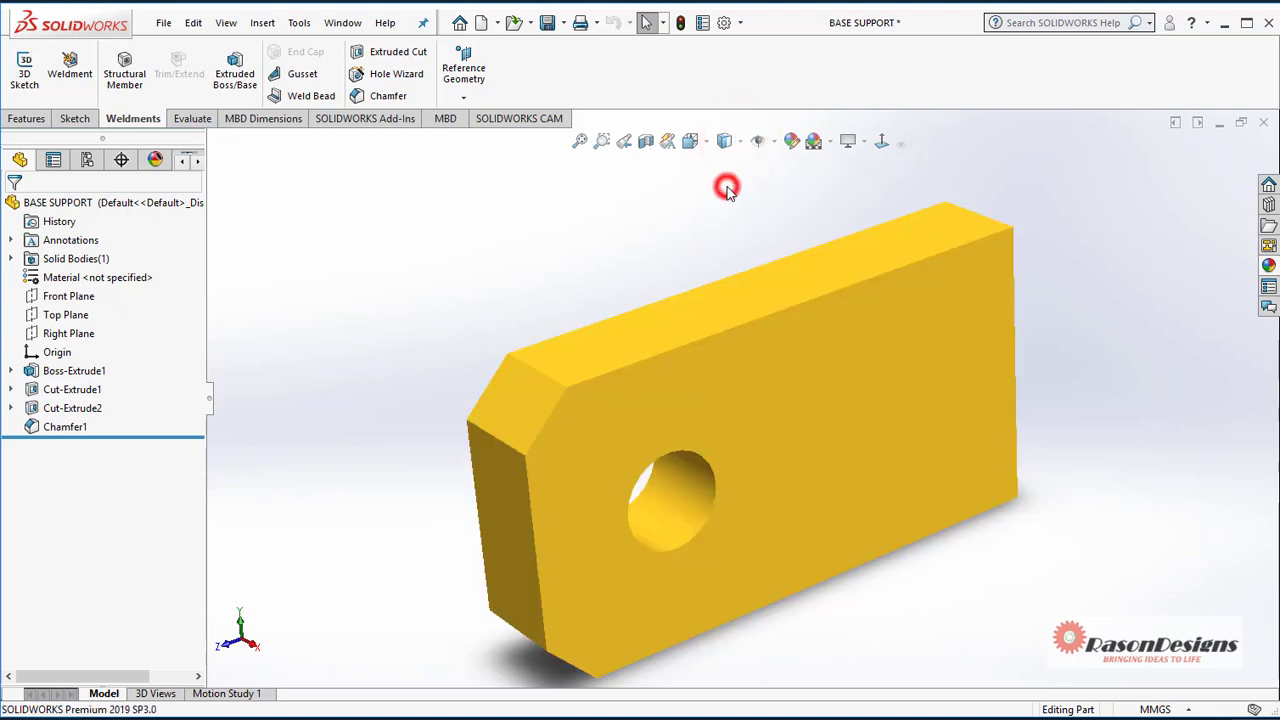
middle_drag(715, 236, 722, 246)
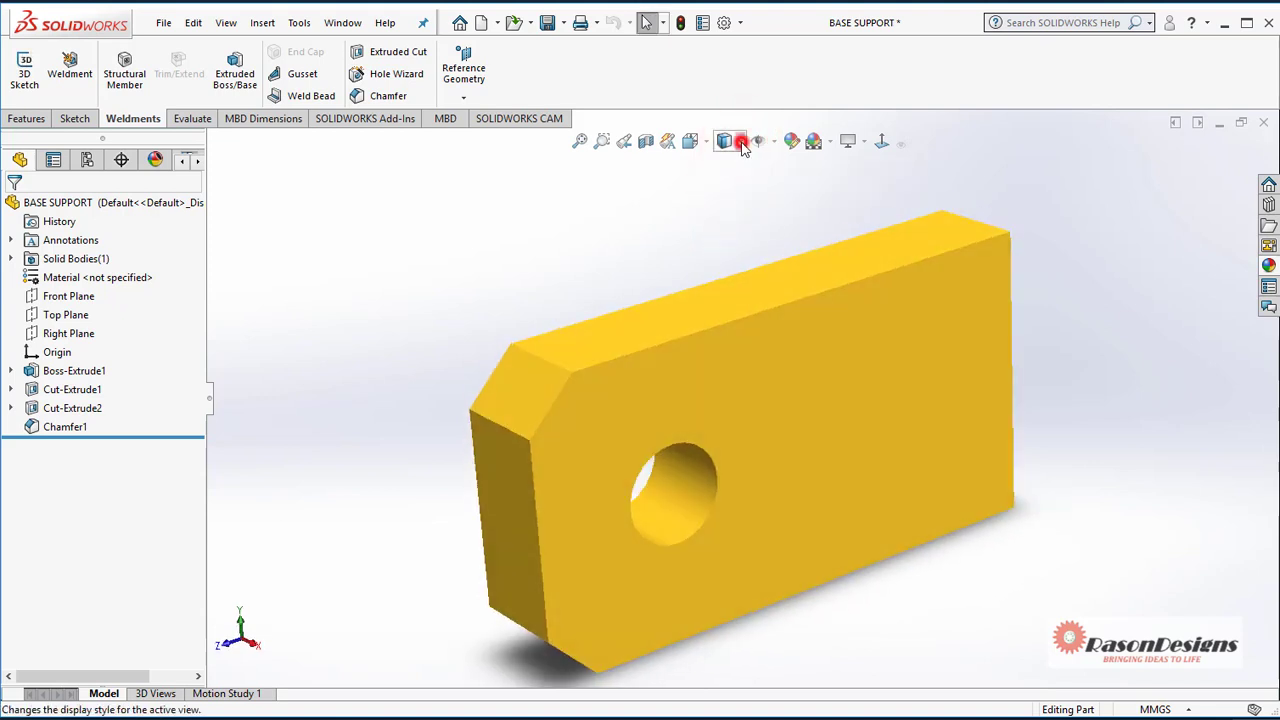
click(725, 141)
click(727, 166)
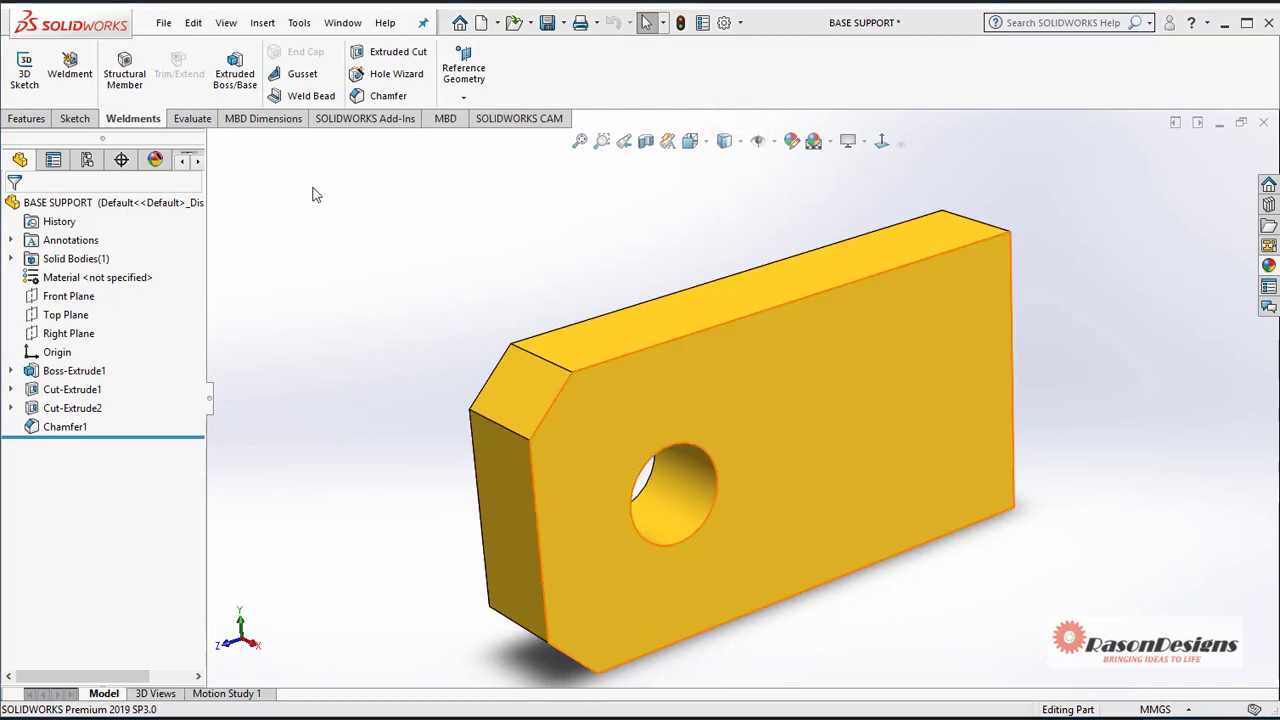
click(226, 22)
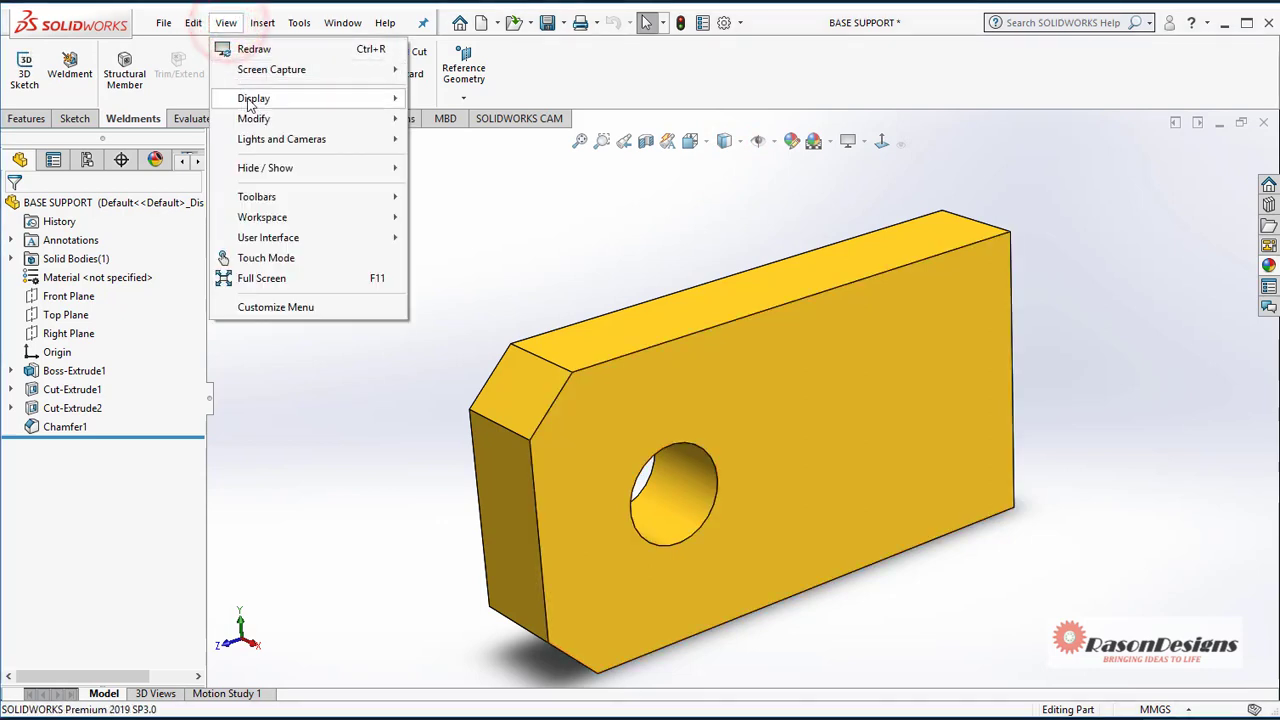
mouse_move(273, 102)
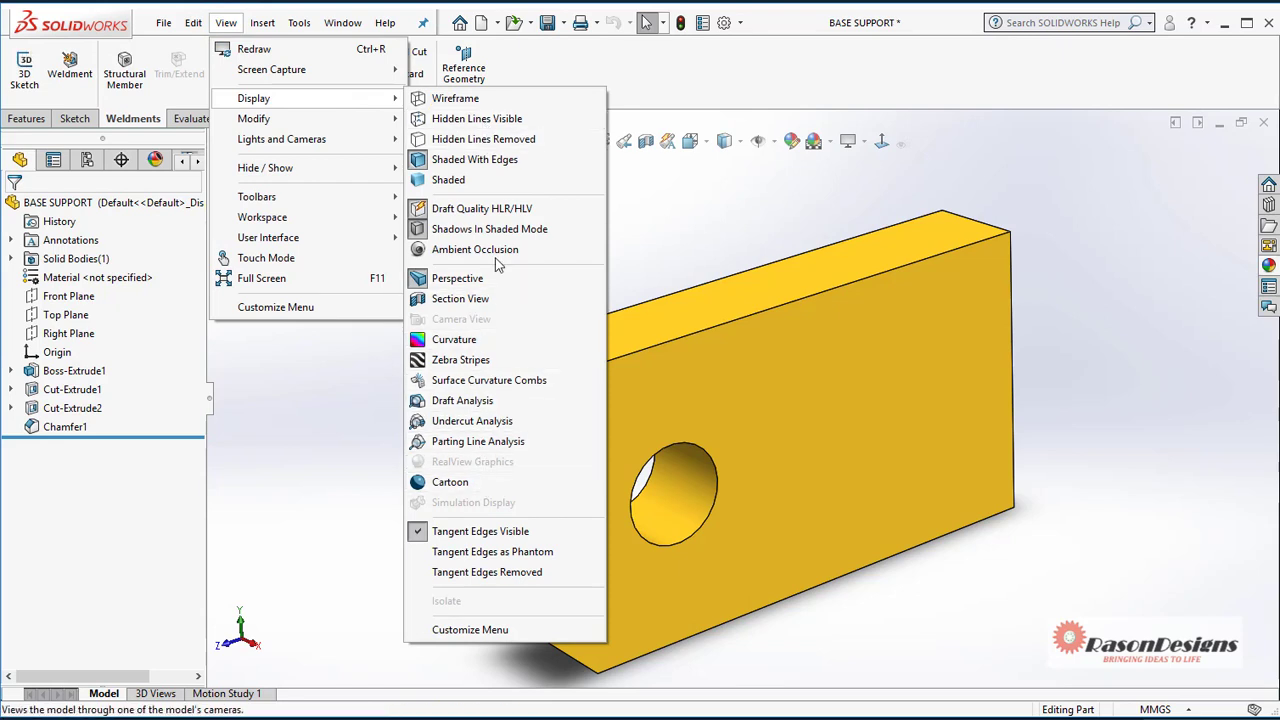
mouse_move(322, 121)
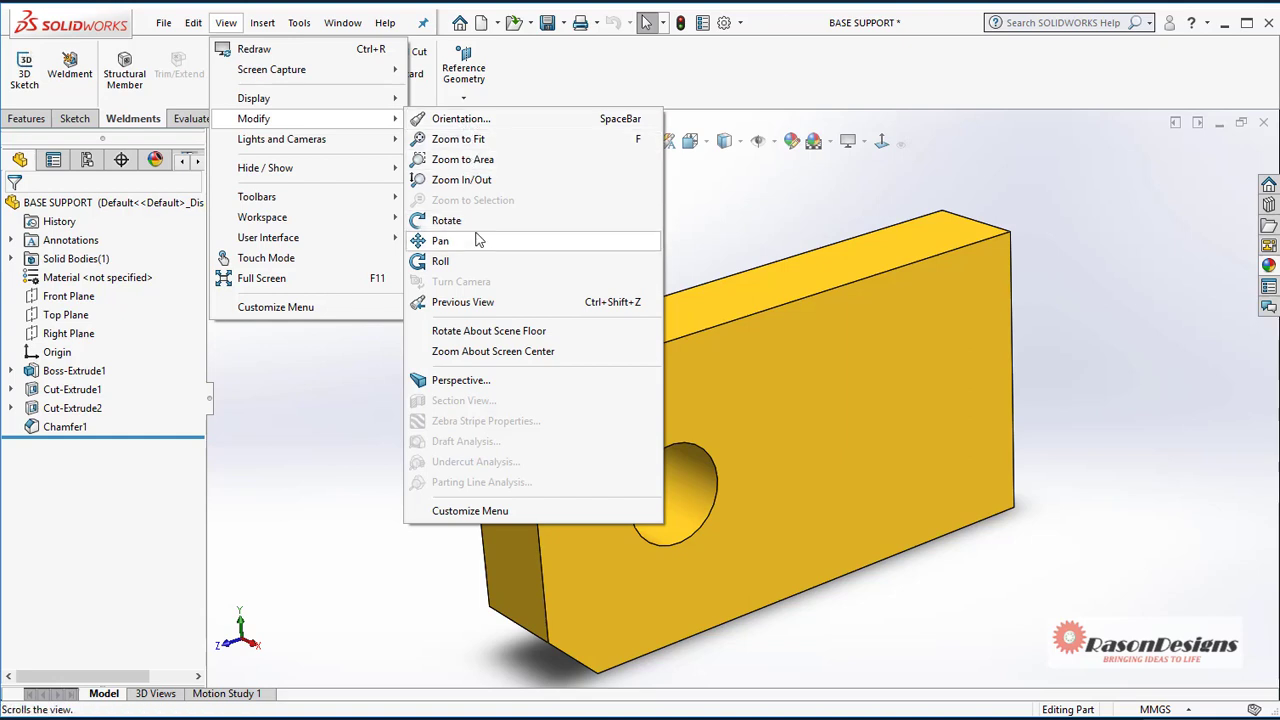
click(691, 237)
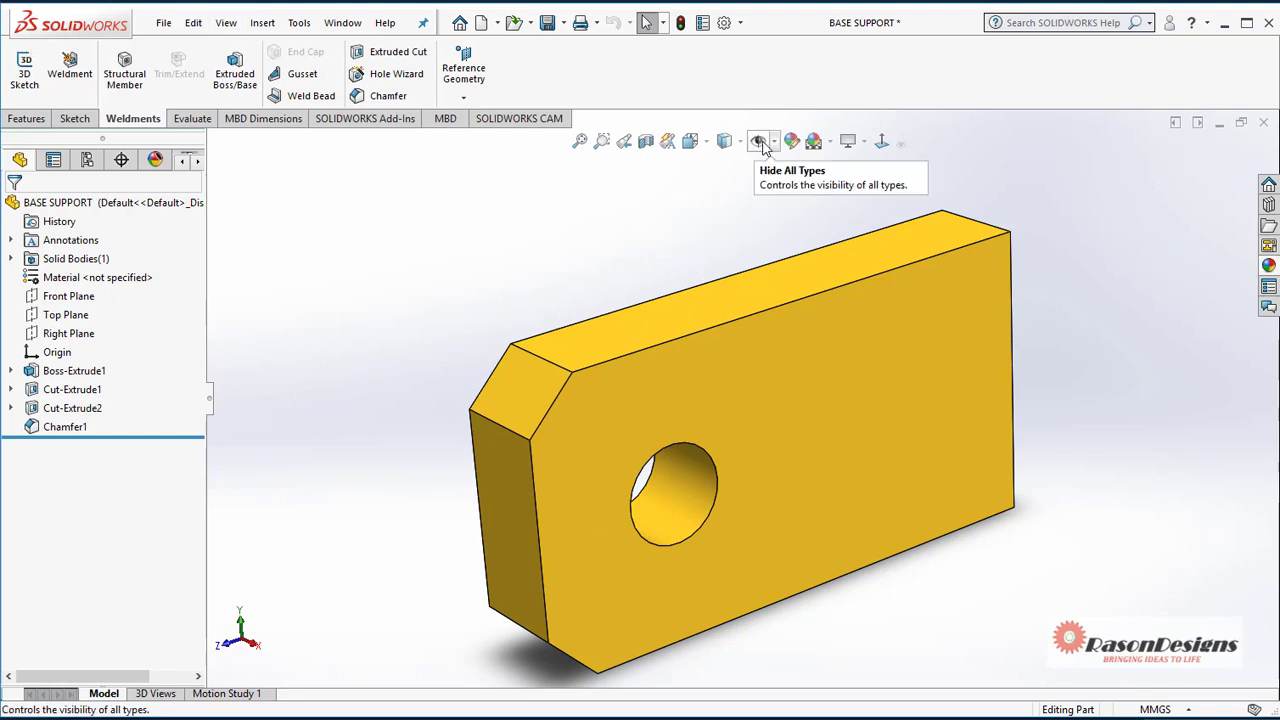